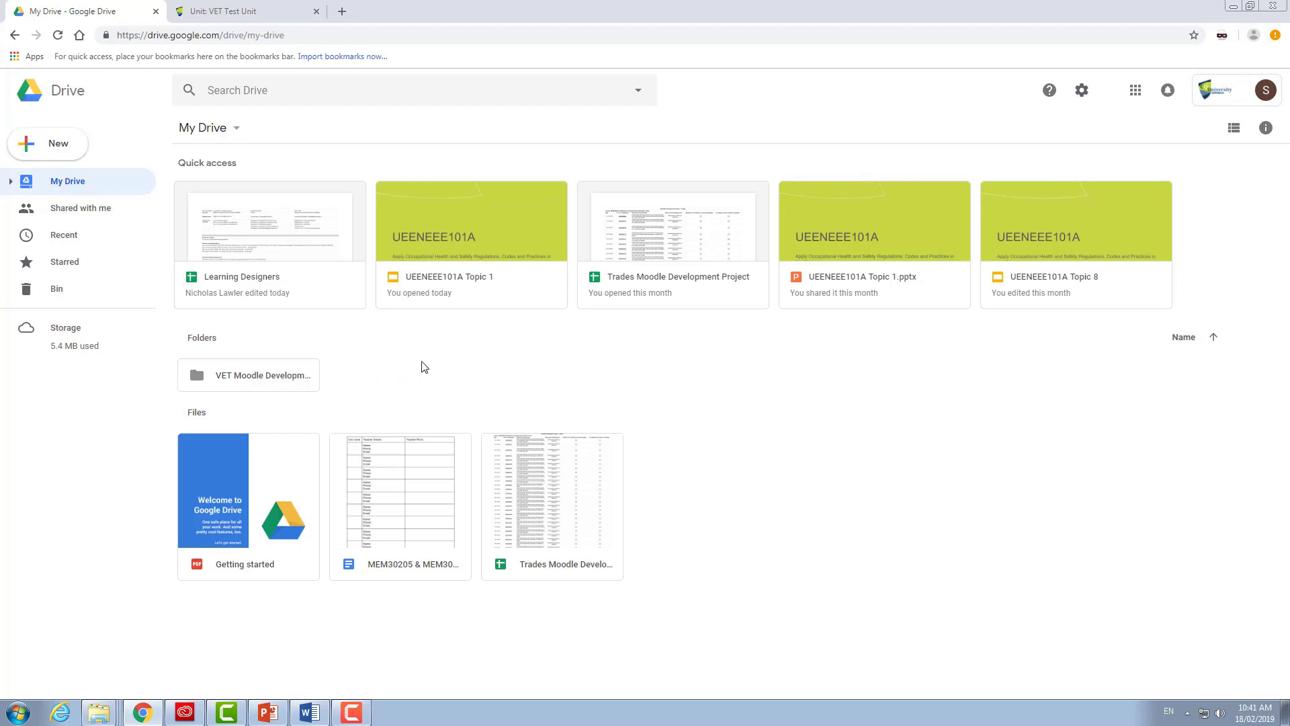
Step: Open the VET Moodle Development folder from the Folders list in My Drive
double_click(271, 381)
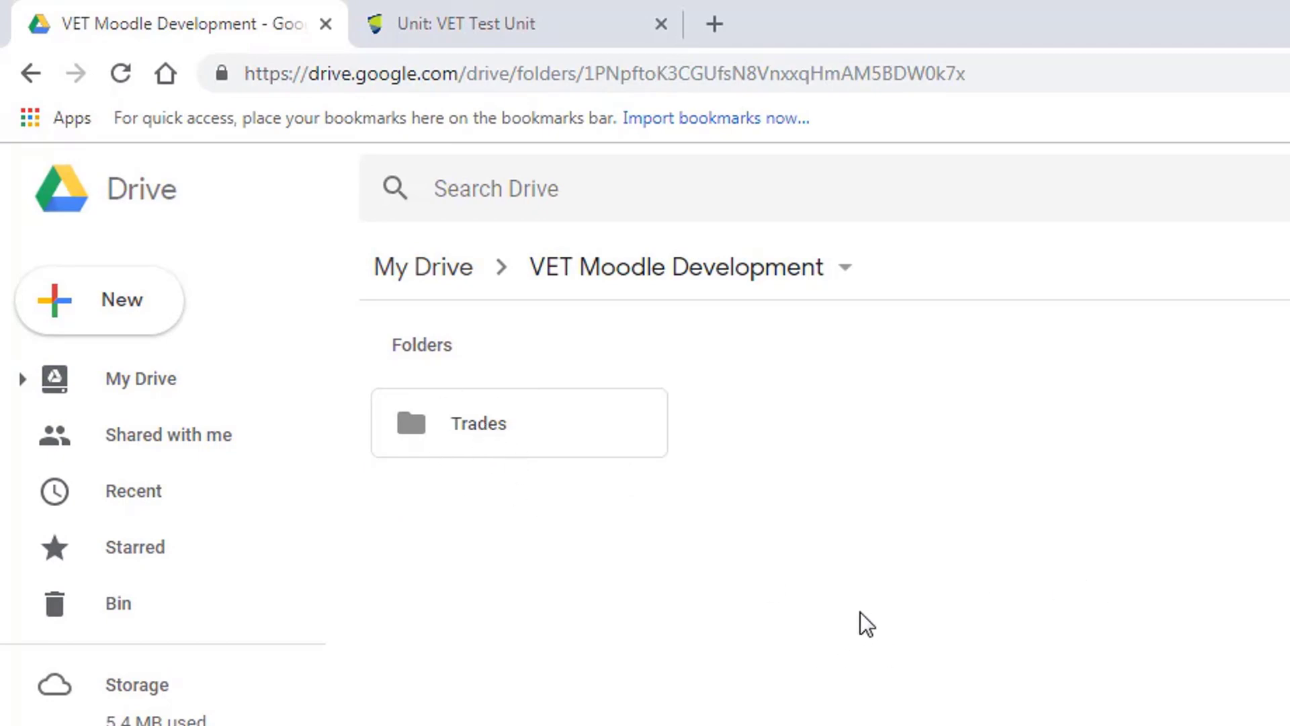
Step: Go through Trades and Engineering into the Cert II in Engineering Metal Fabrication folder
right_click(854, 478)
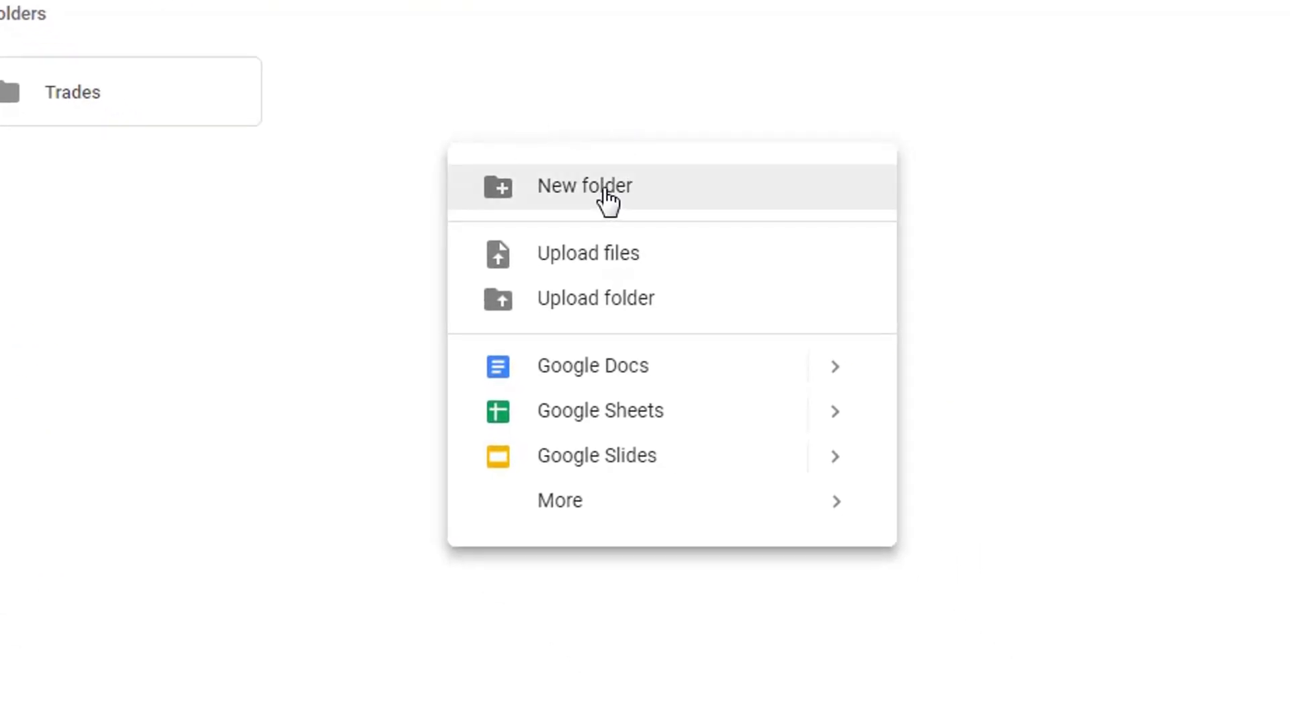
click(981, 199)
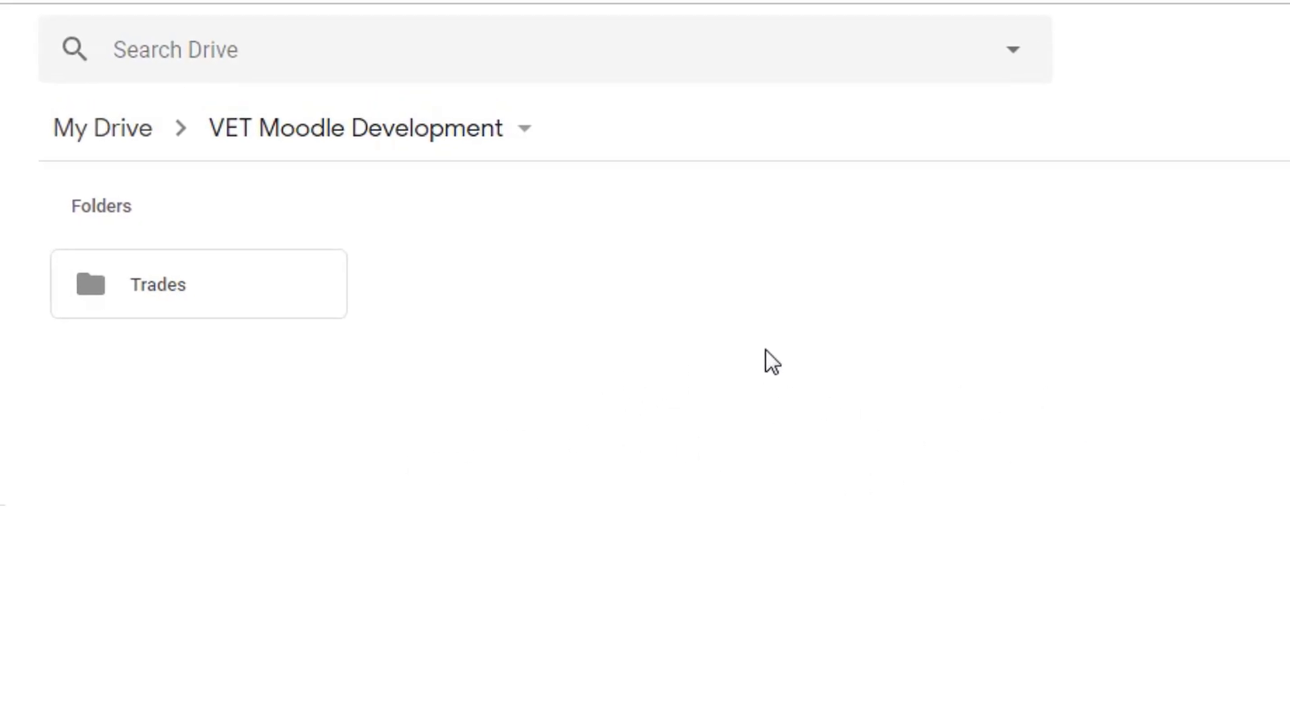
double_click(259, 313)
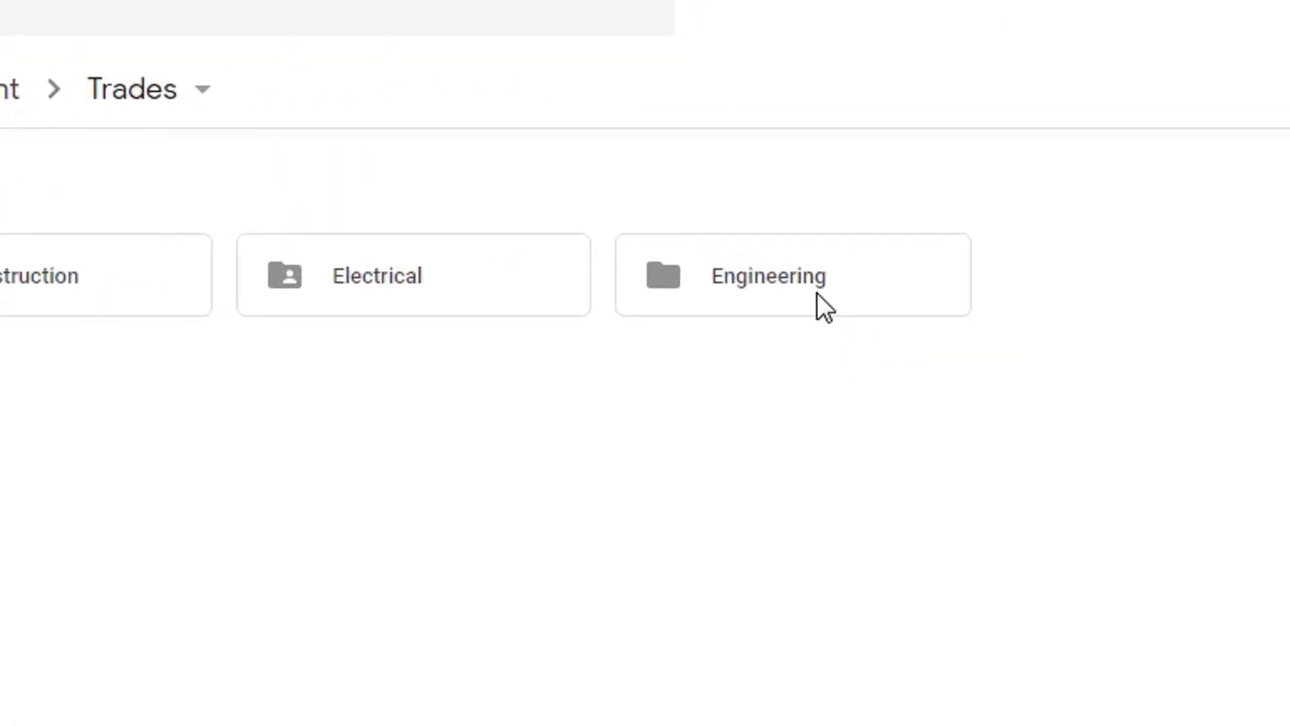
double_click(764, 283)
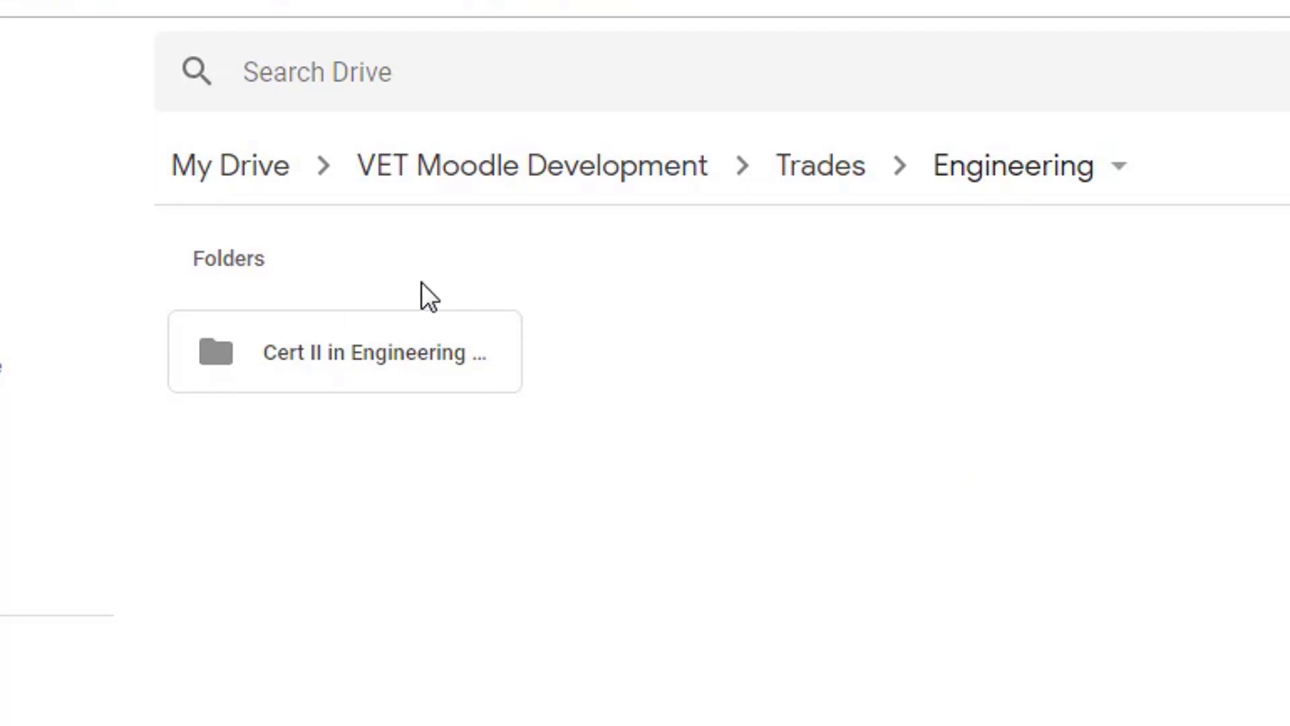
double_click(394, 348)
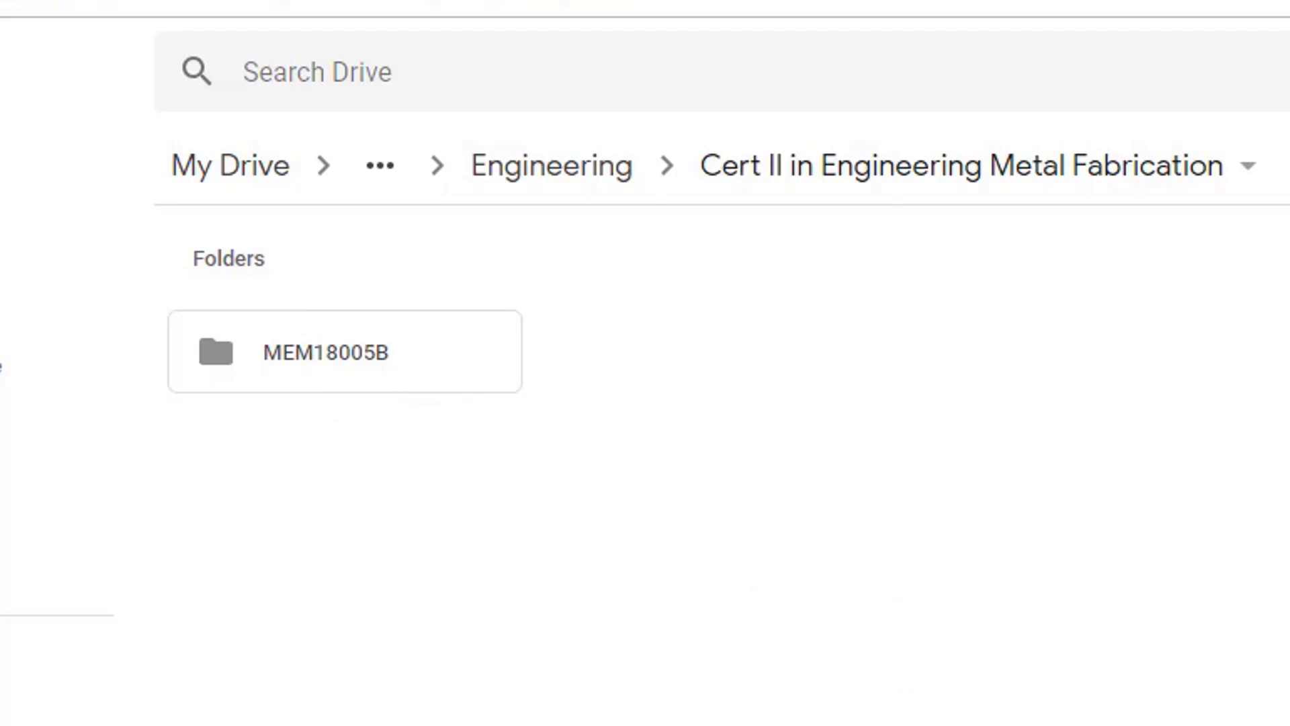
Step: Upload MEM18005B PowerPoint Presentation.pptx from Desktop > Moodle Training into the MEM18005B folder
double_click(340, 353)
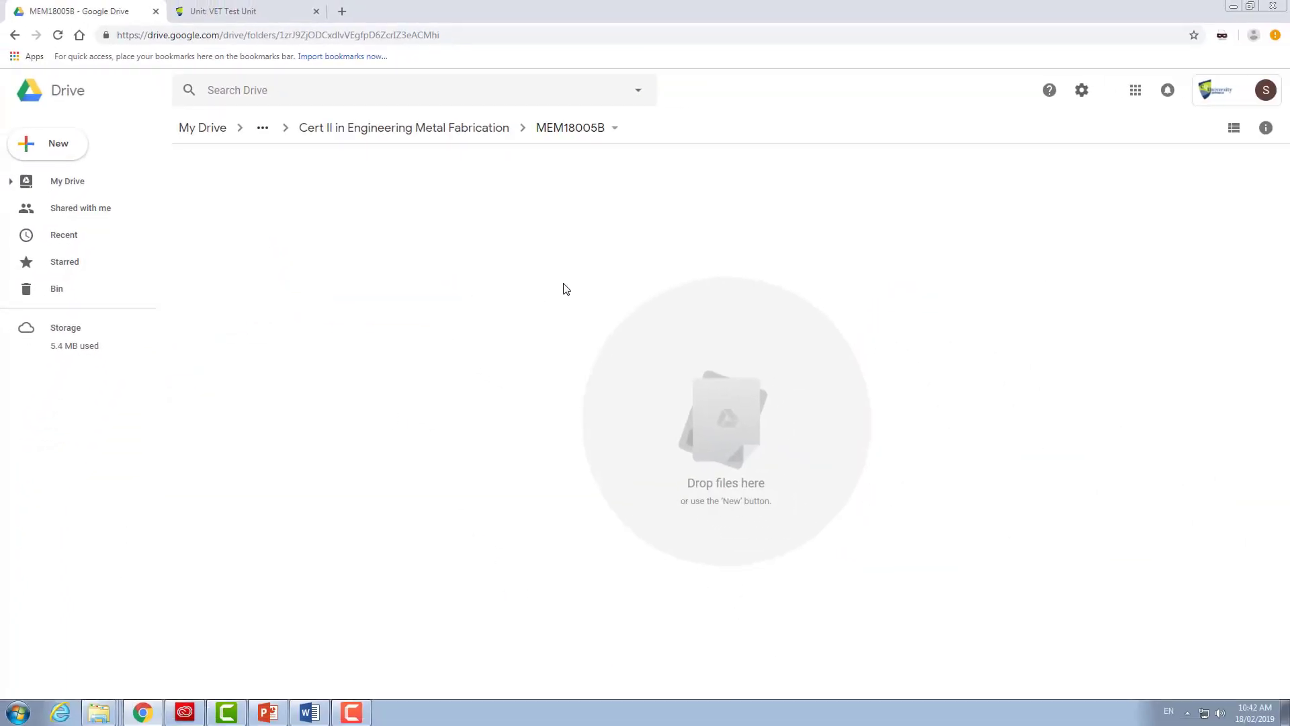
right_click(564, 290)
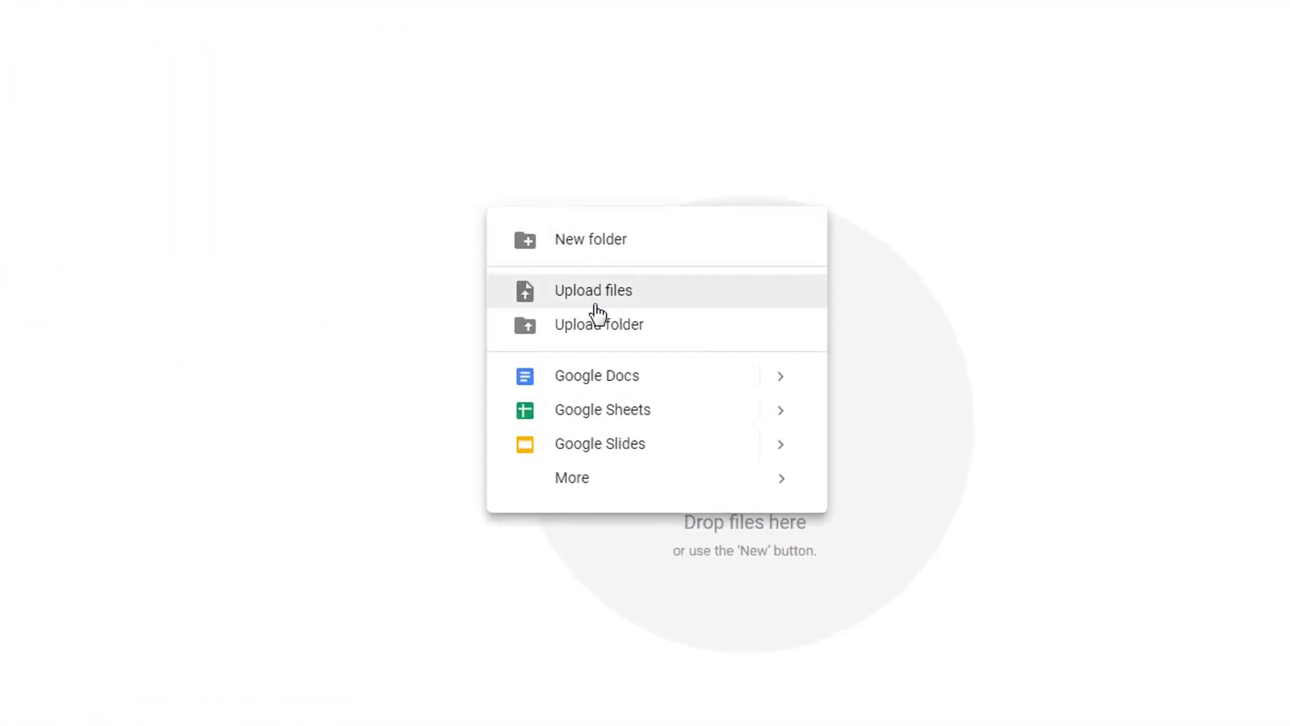
click(618, 295)
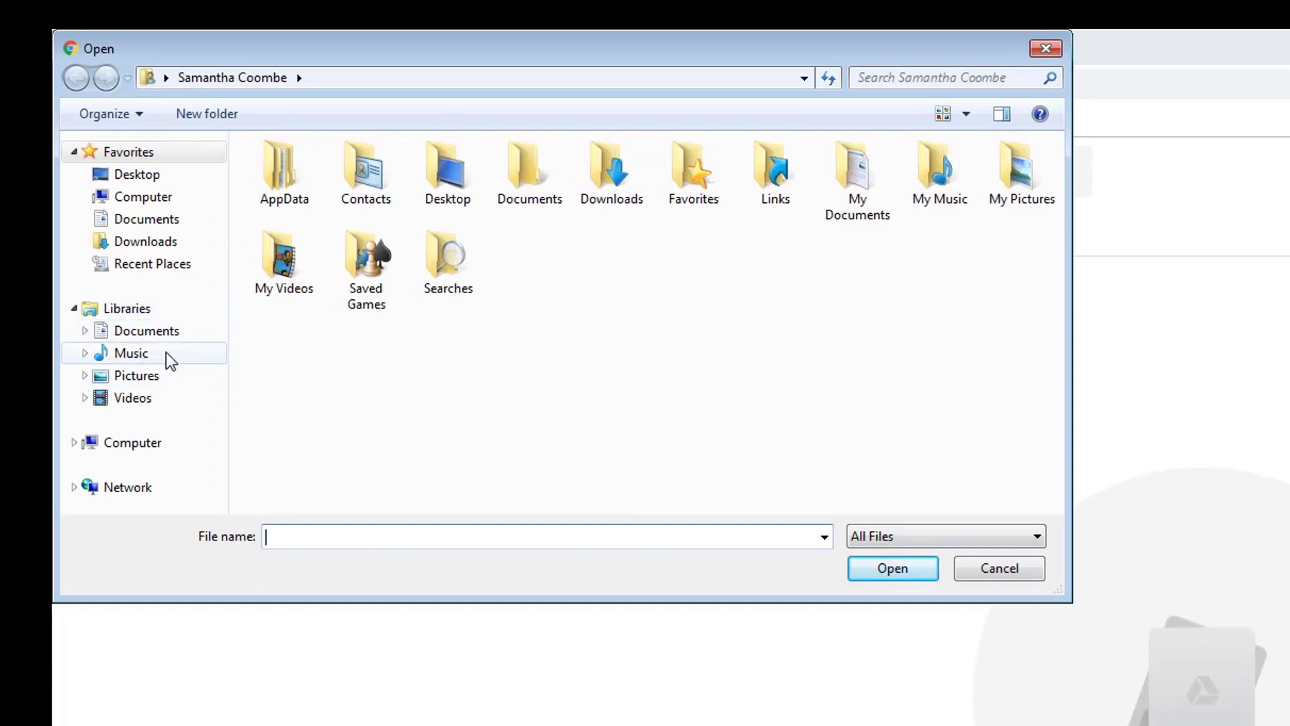
click(158, 177)
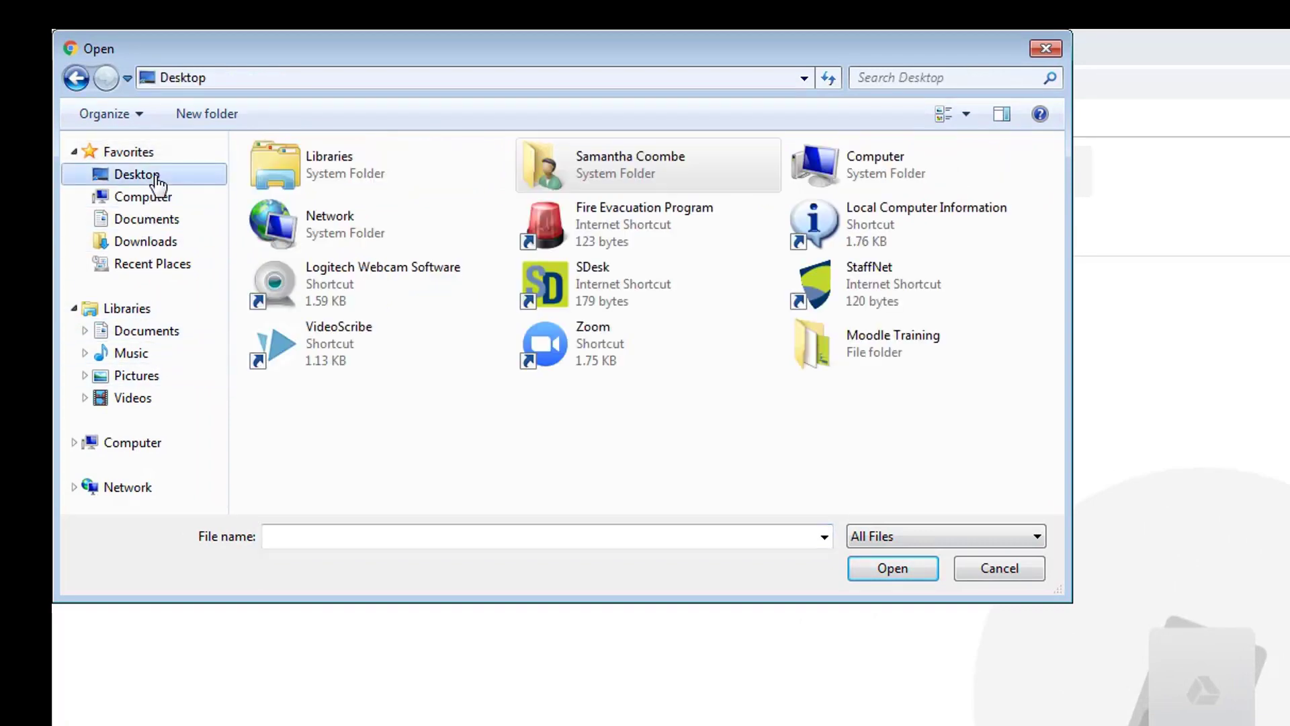
double_click(821, 356)
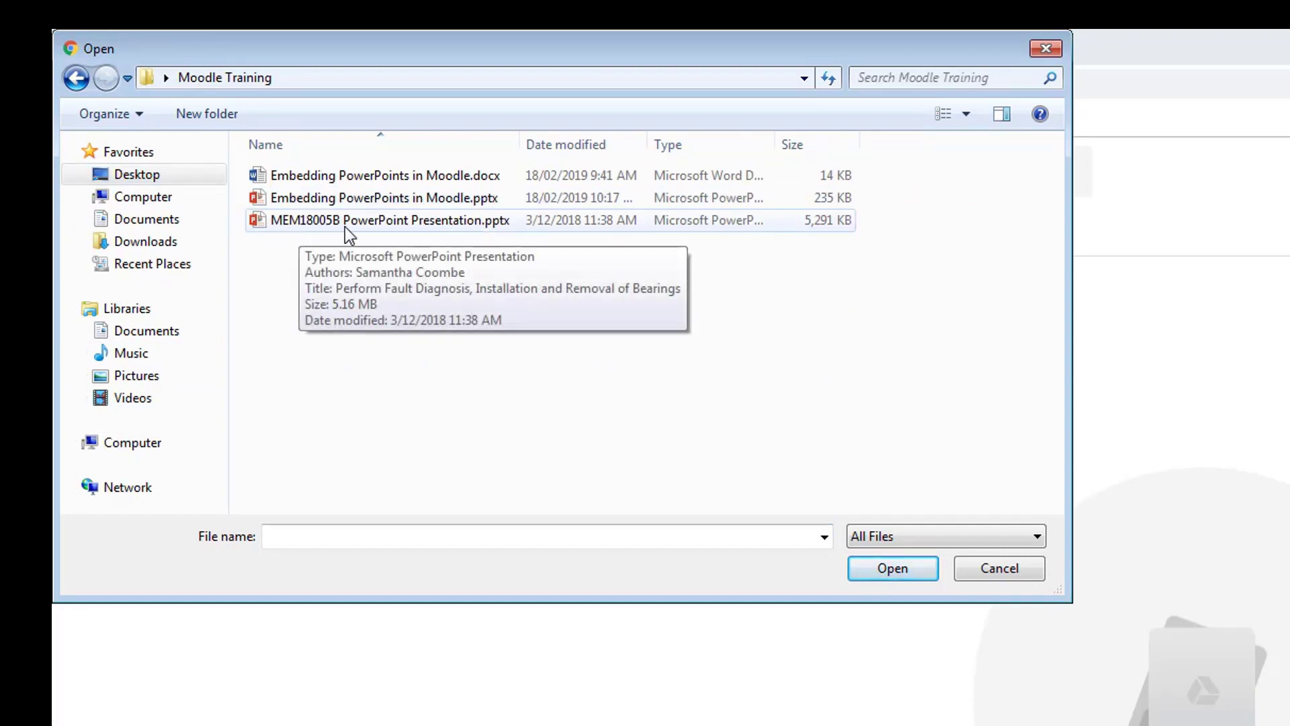
click(477, 224)
click(900, 575)
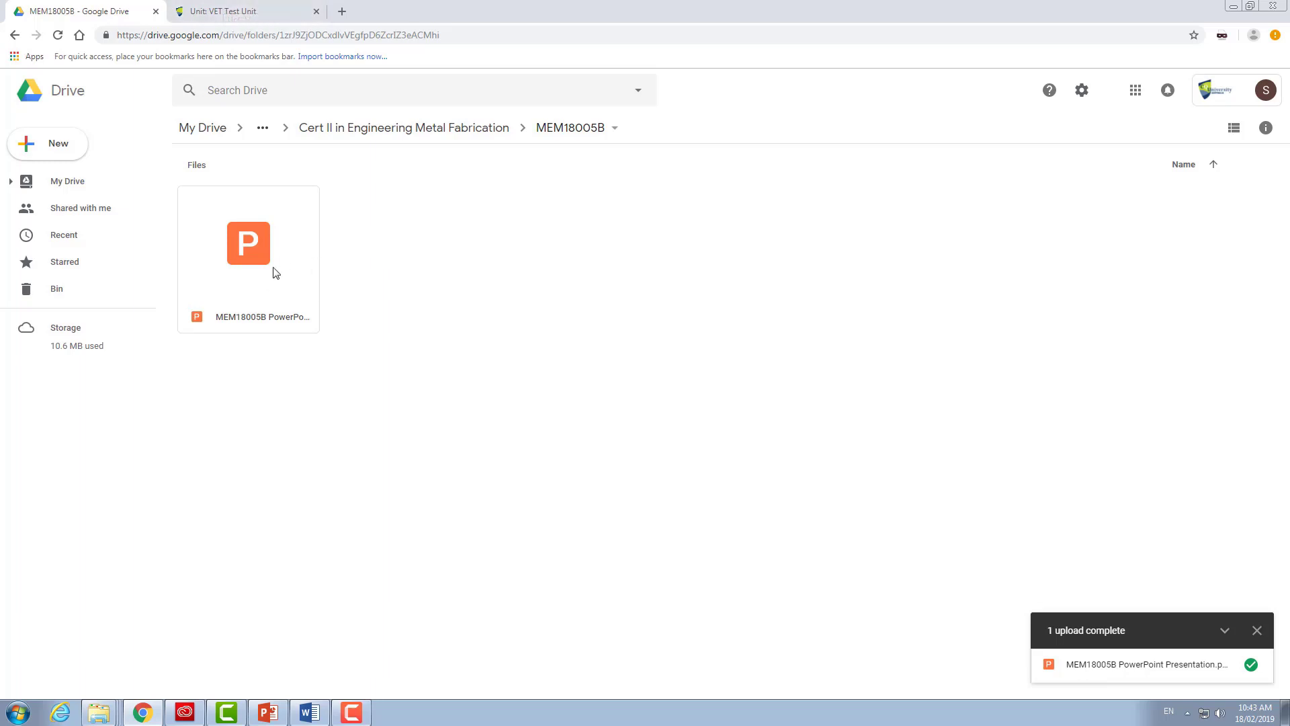
Step: In the VET Test Unit course, add a new Page resource under Topic 3: Manual Handling
click(232, 11)
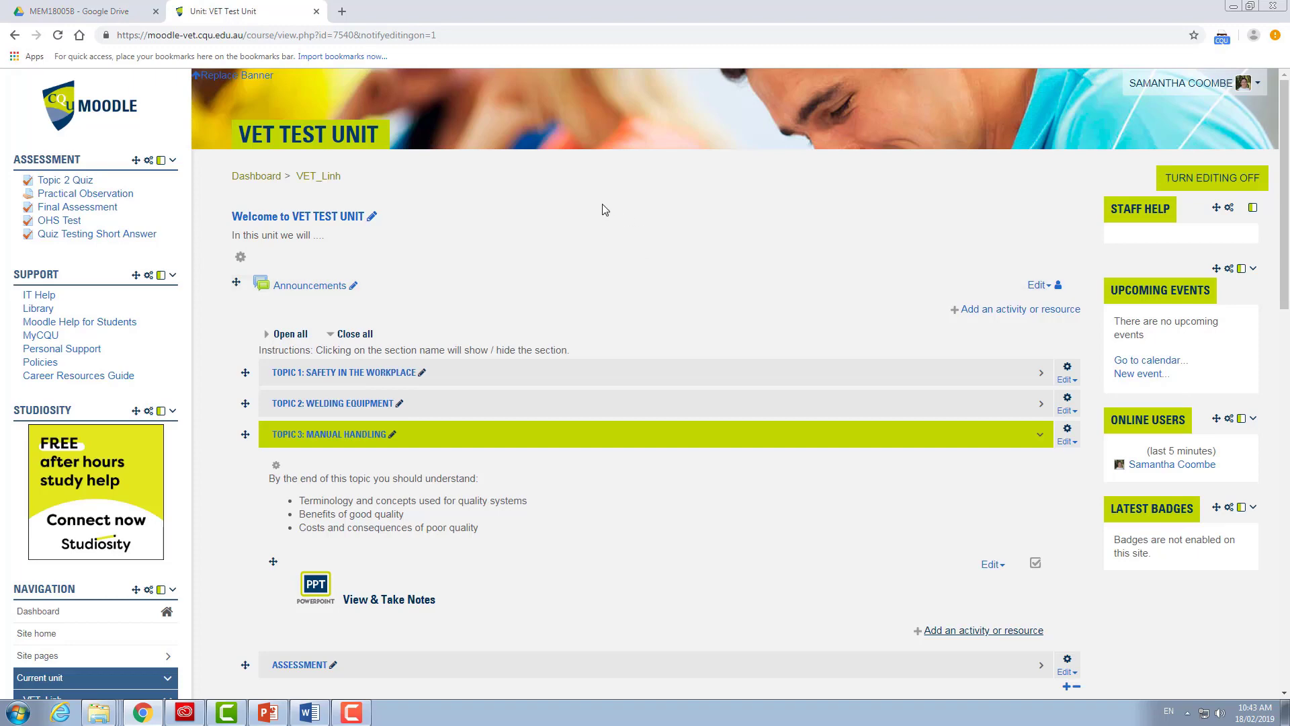
scroll(714, 296, down, 3)
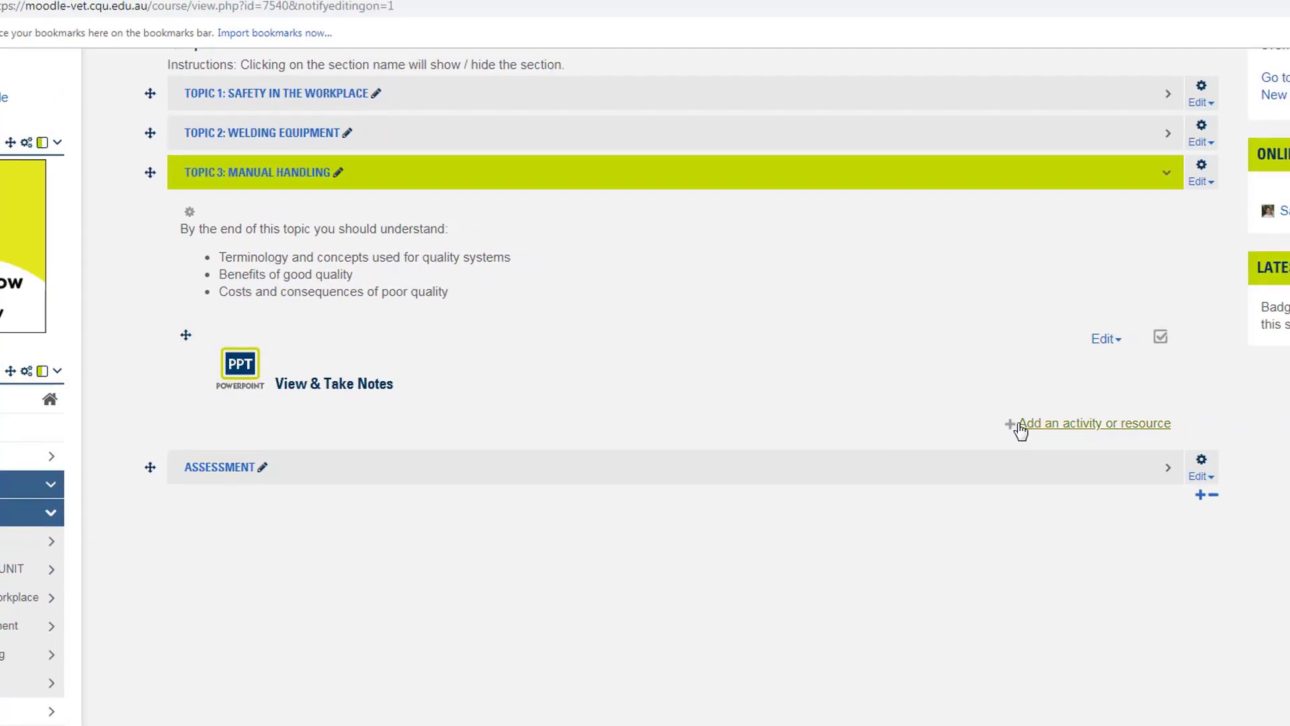
click(1021, 424)
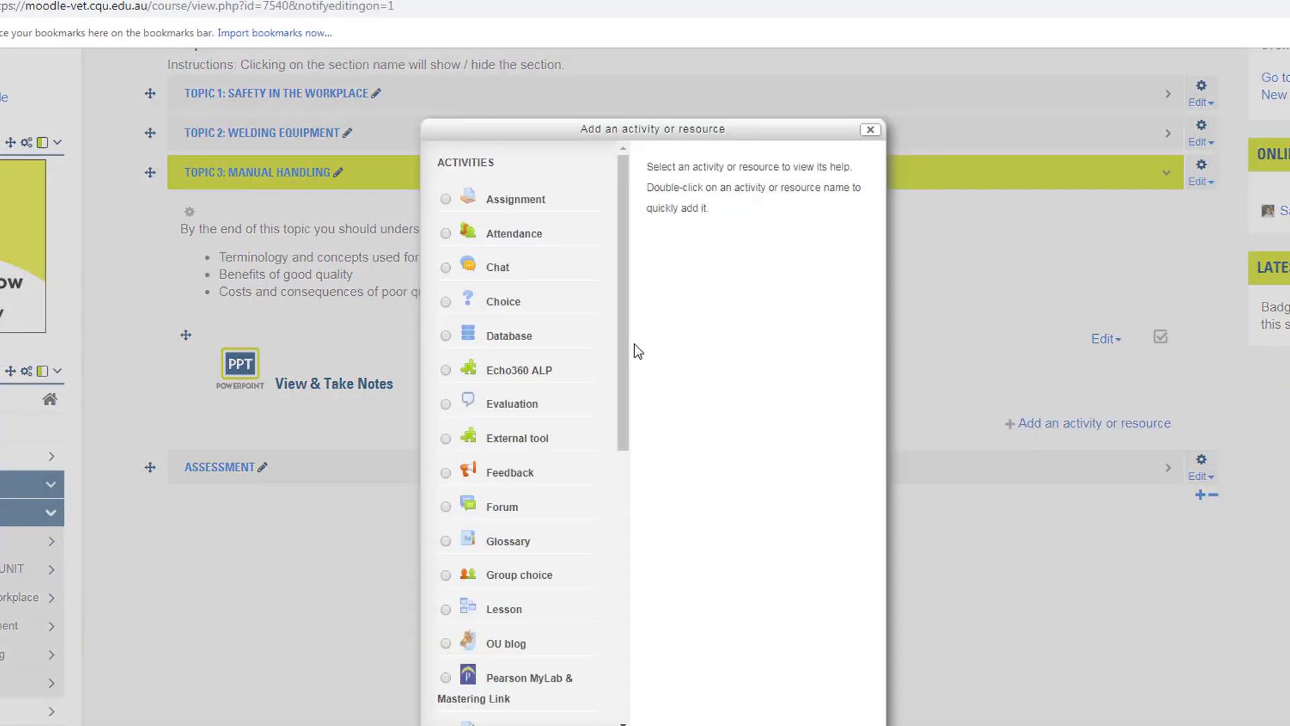
drag(625, 336, 635, 615)
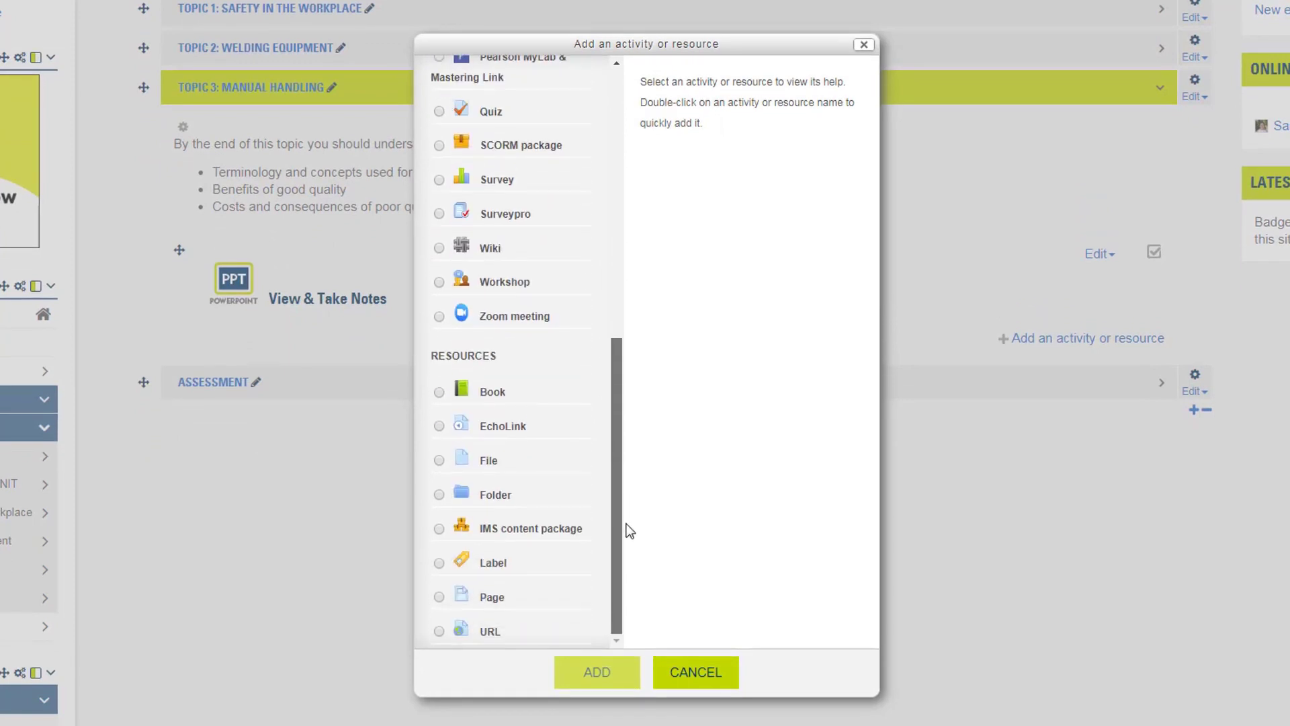
drag(629, 530, 626, 538)
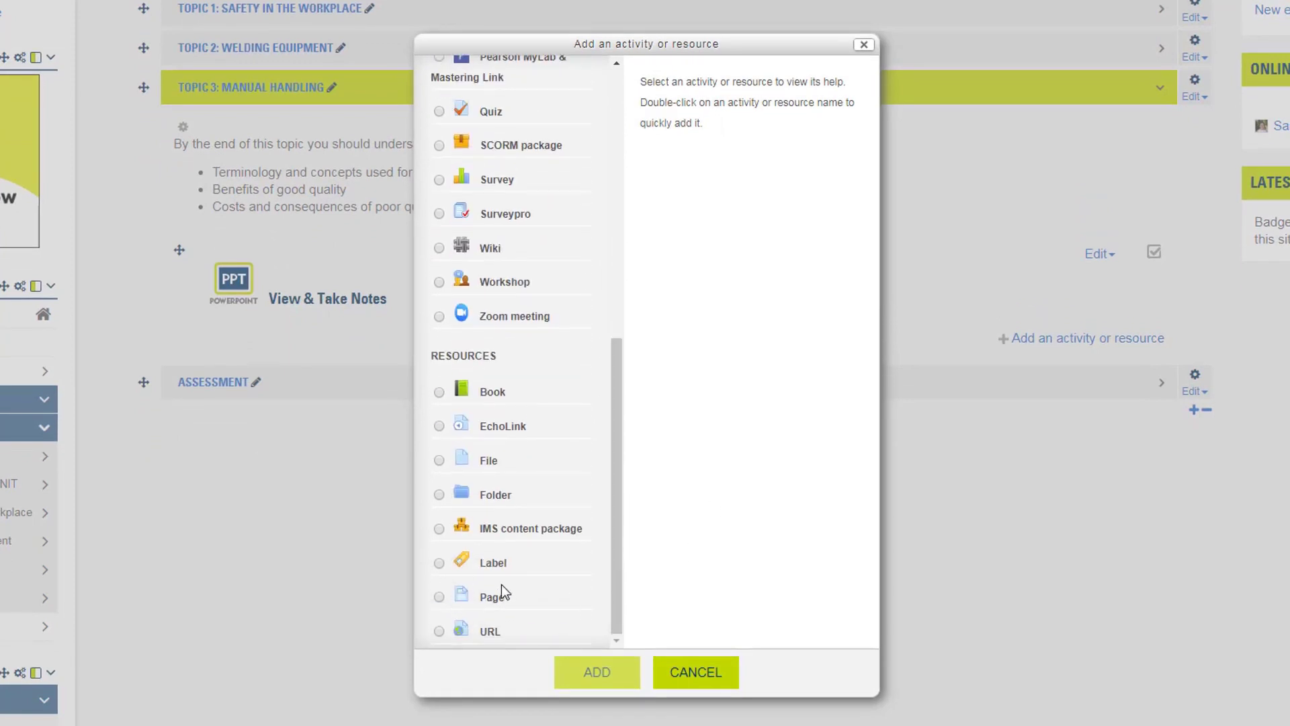
click(440, 598)
click(605, 678)
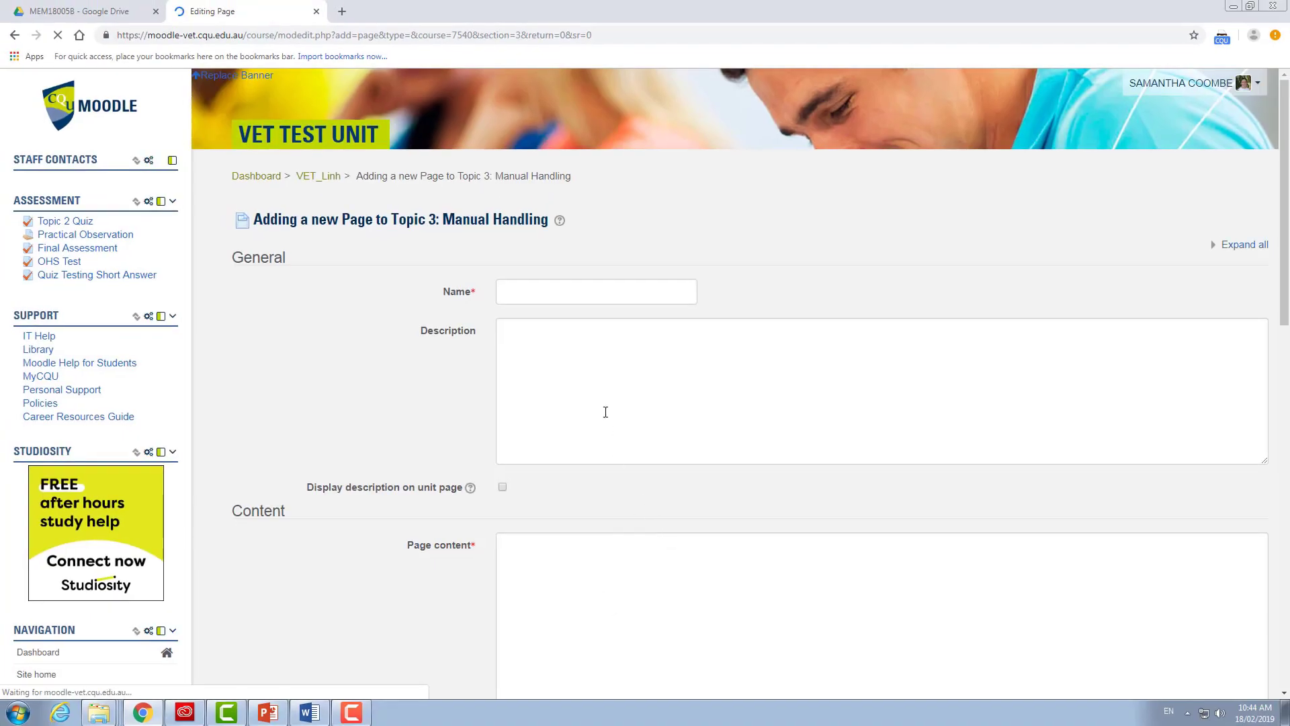
Step: Enter 'Topic 3 PowerPoint' in the new page's Name field
click(527, 291)
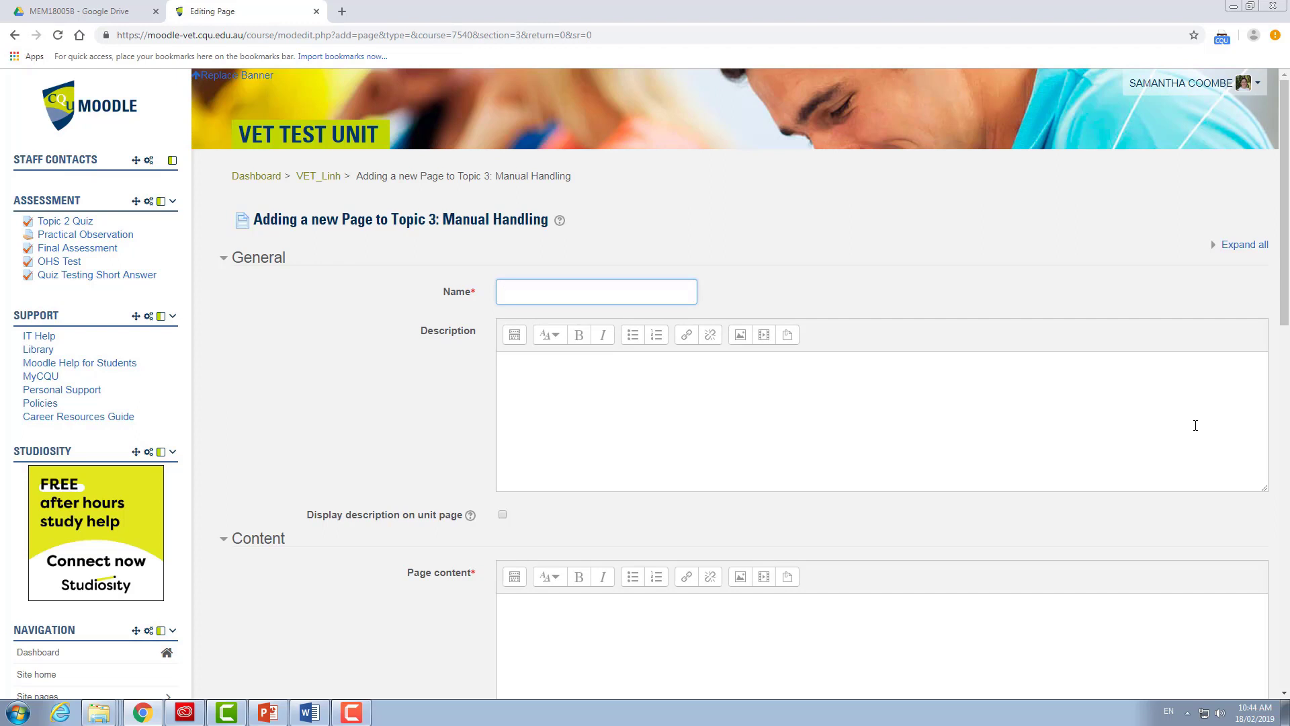
text(Topic 3 PowerPoint)
scroll(609, 392, down, 3)
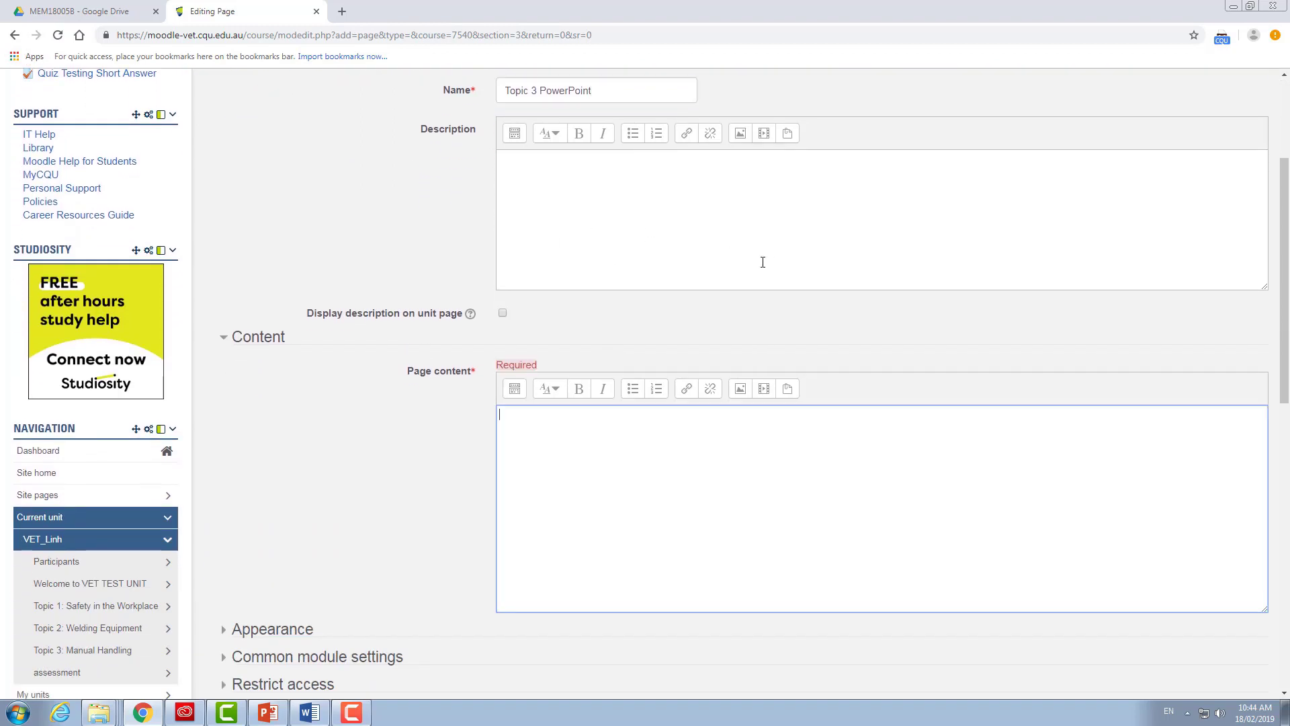
scroll(446, 318, up, 1)
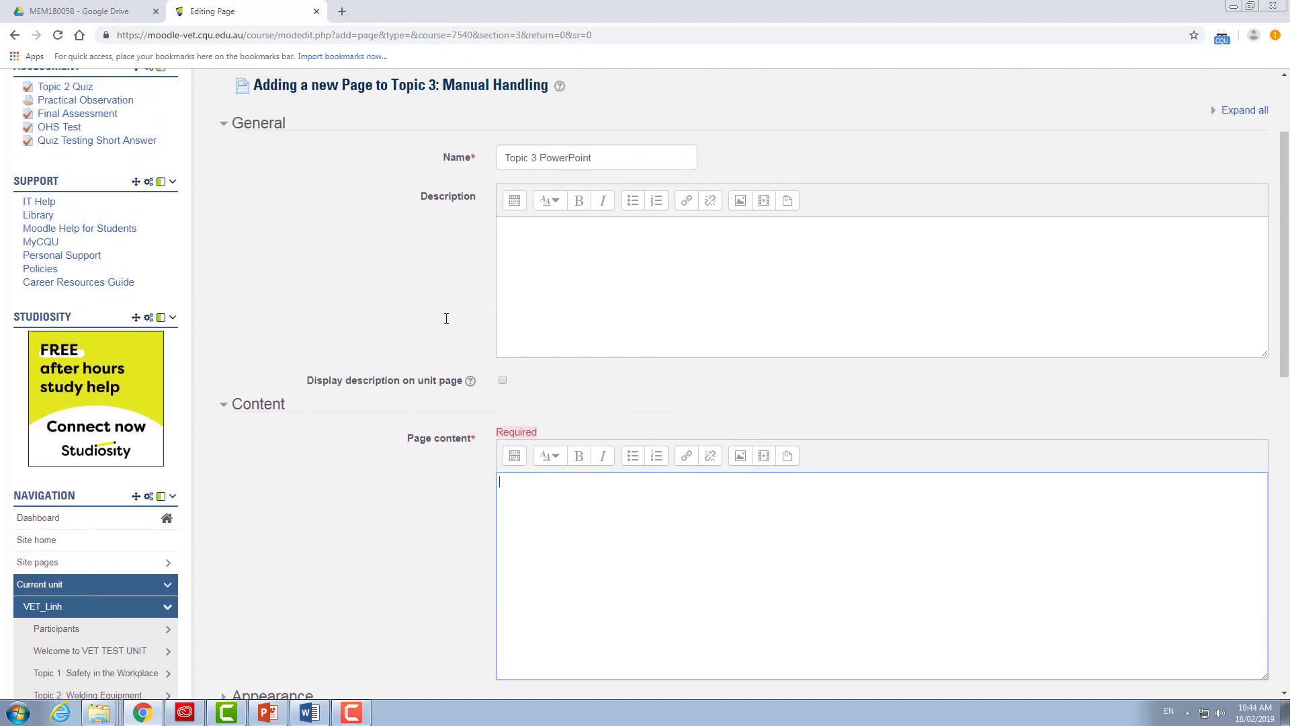
Step: Back in Drive, open the uploaded MEM18005B presentation with Google Slides
click(77, 12)
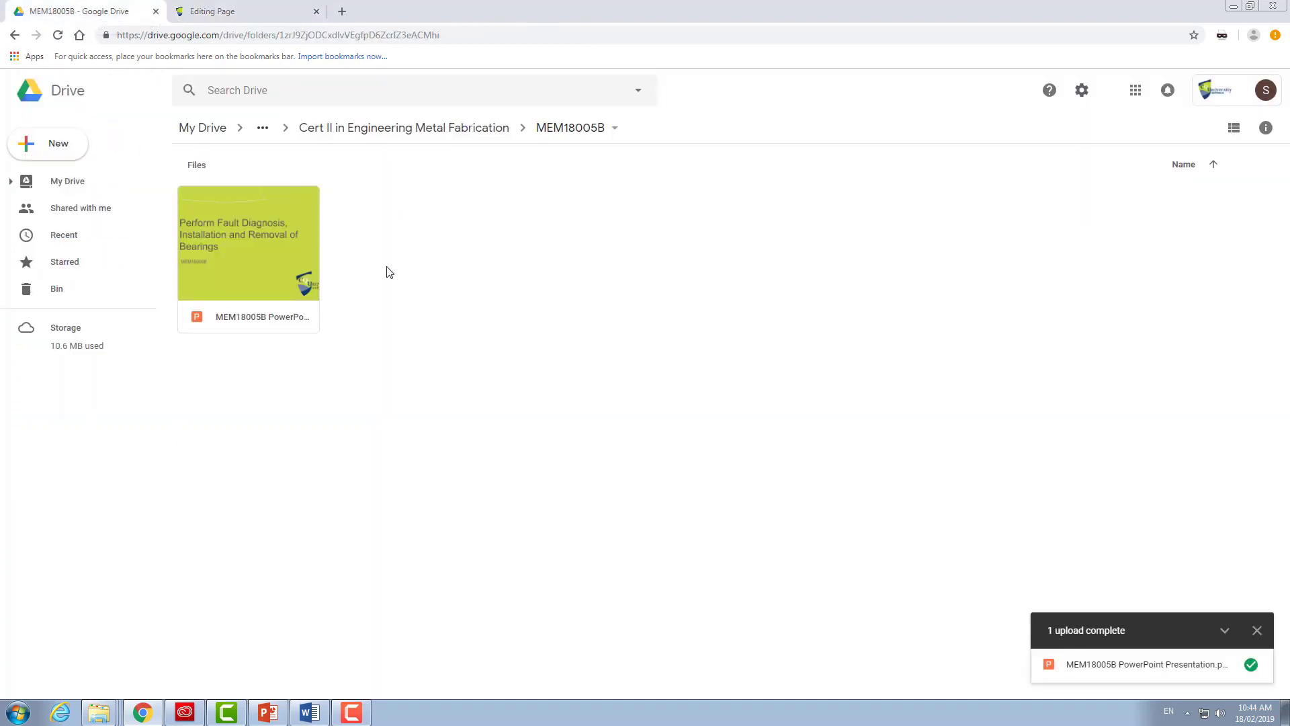
right_click(256, 294)
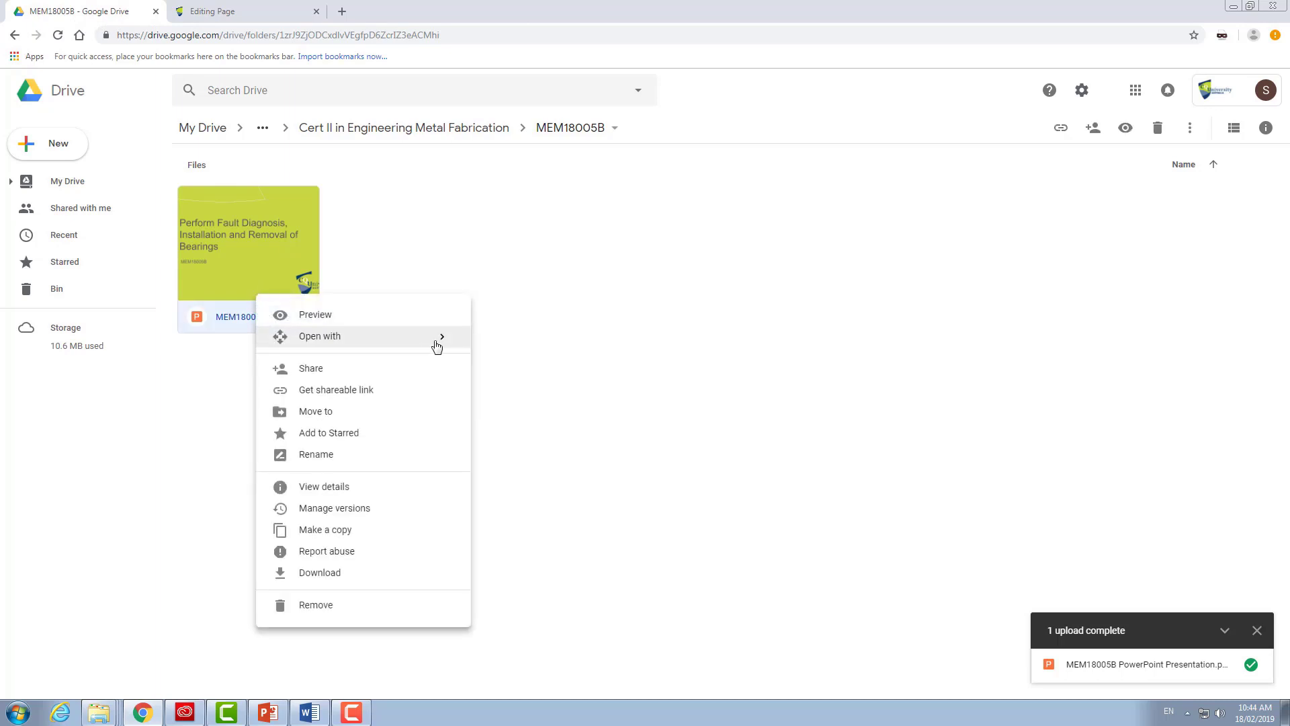
mouse_move(437, 342)
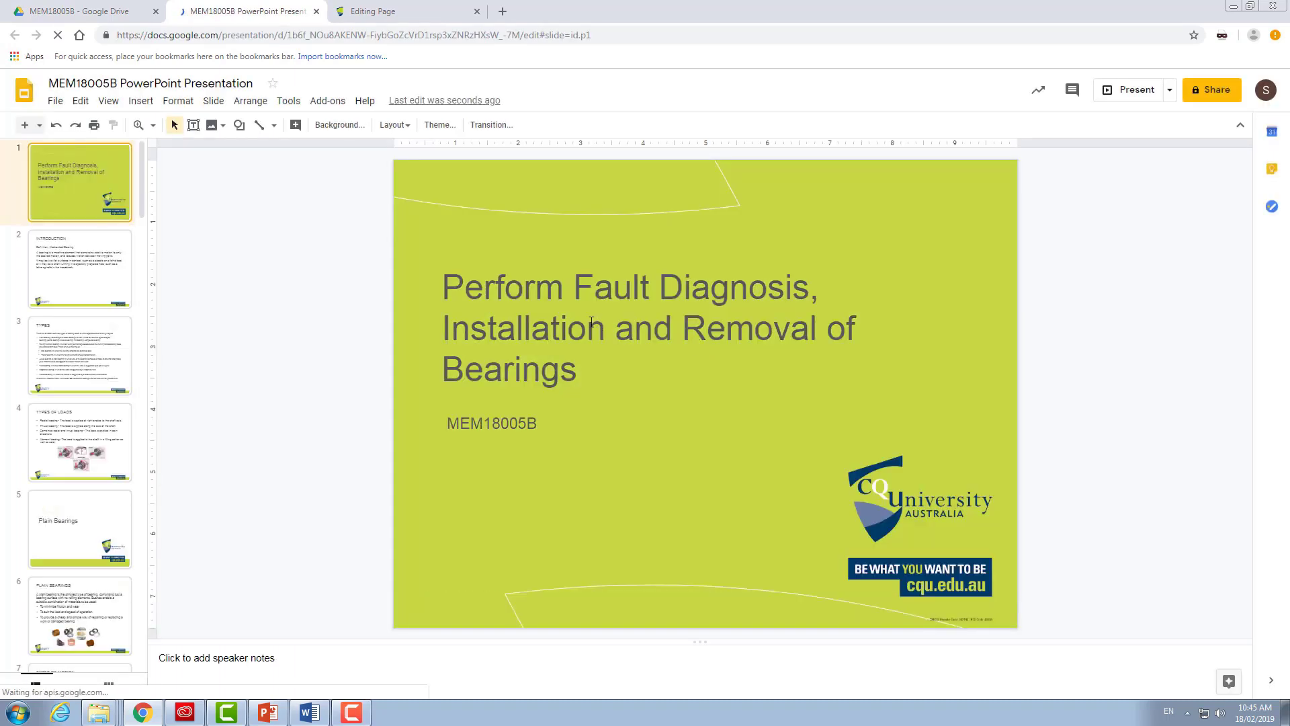
Step: Browse the INTRODUCTION and TYPES OF MOTION slides, then return to the title slide
click(81, 296)
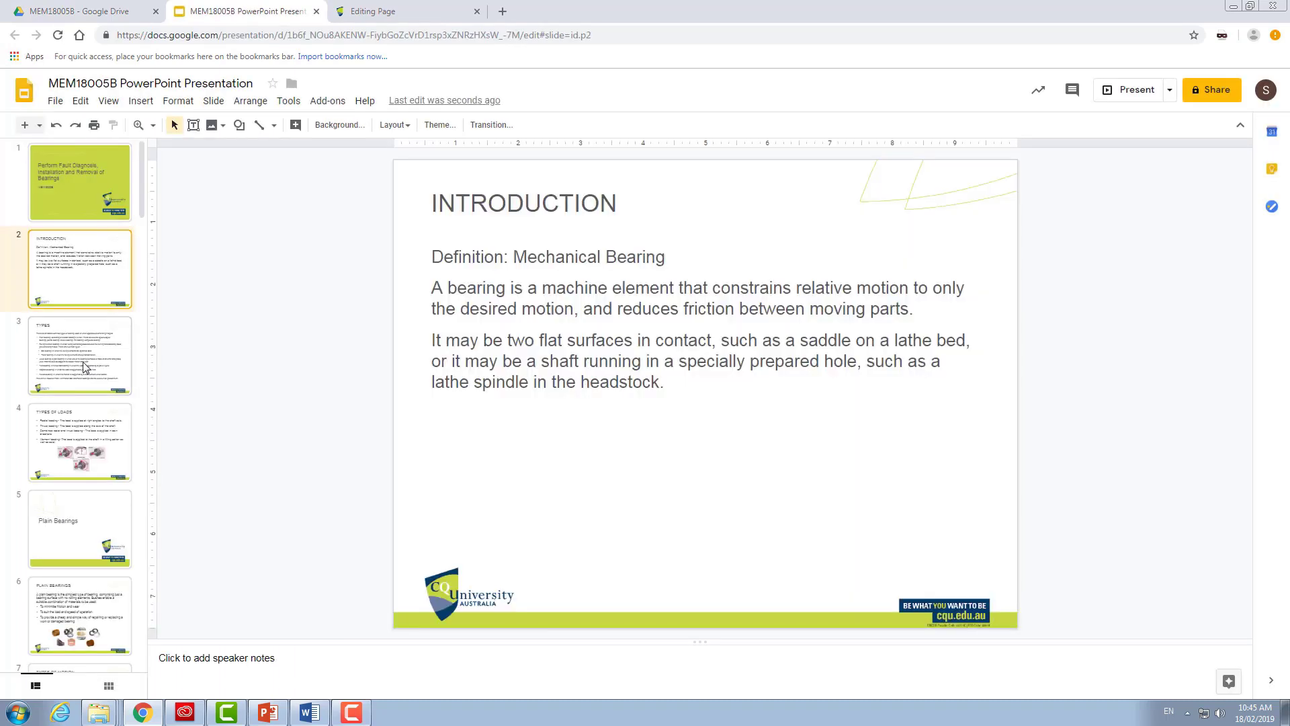
key(Down)
key(Down)
key(Down)
key(Down)
key(Down)
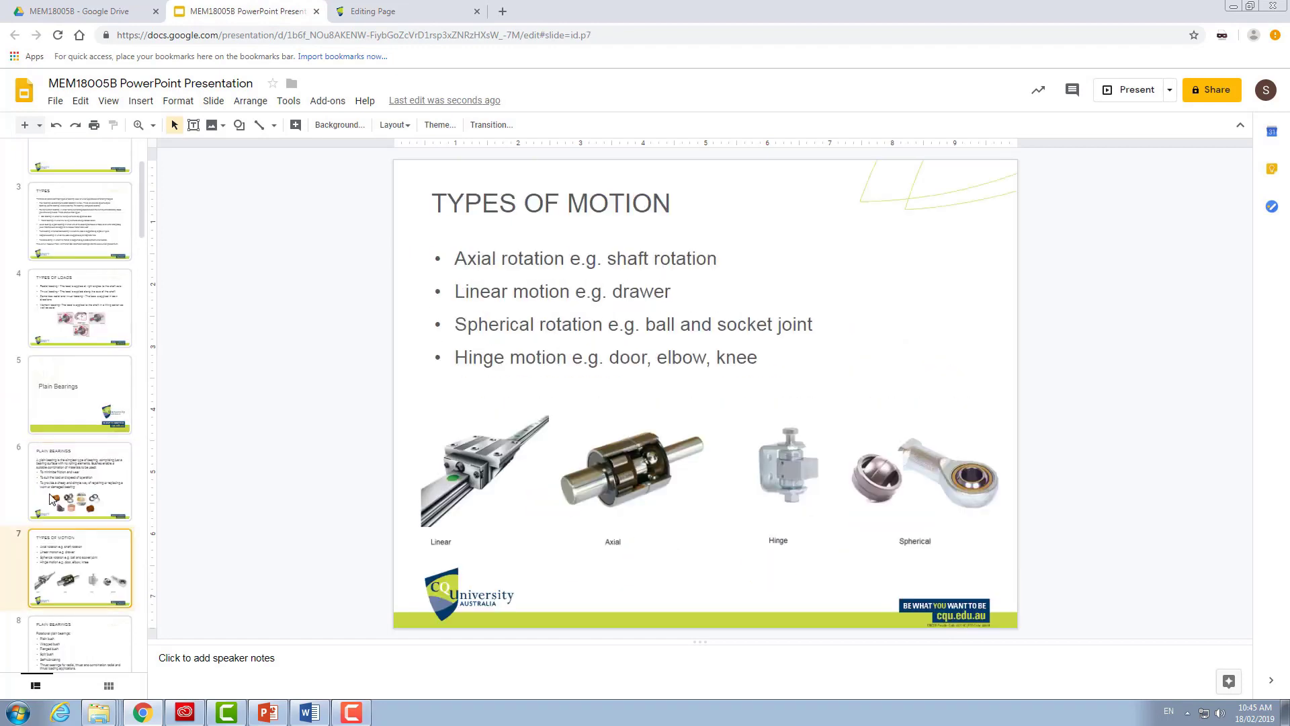
scroll(111, 487, up, 2)
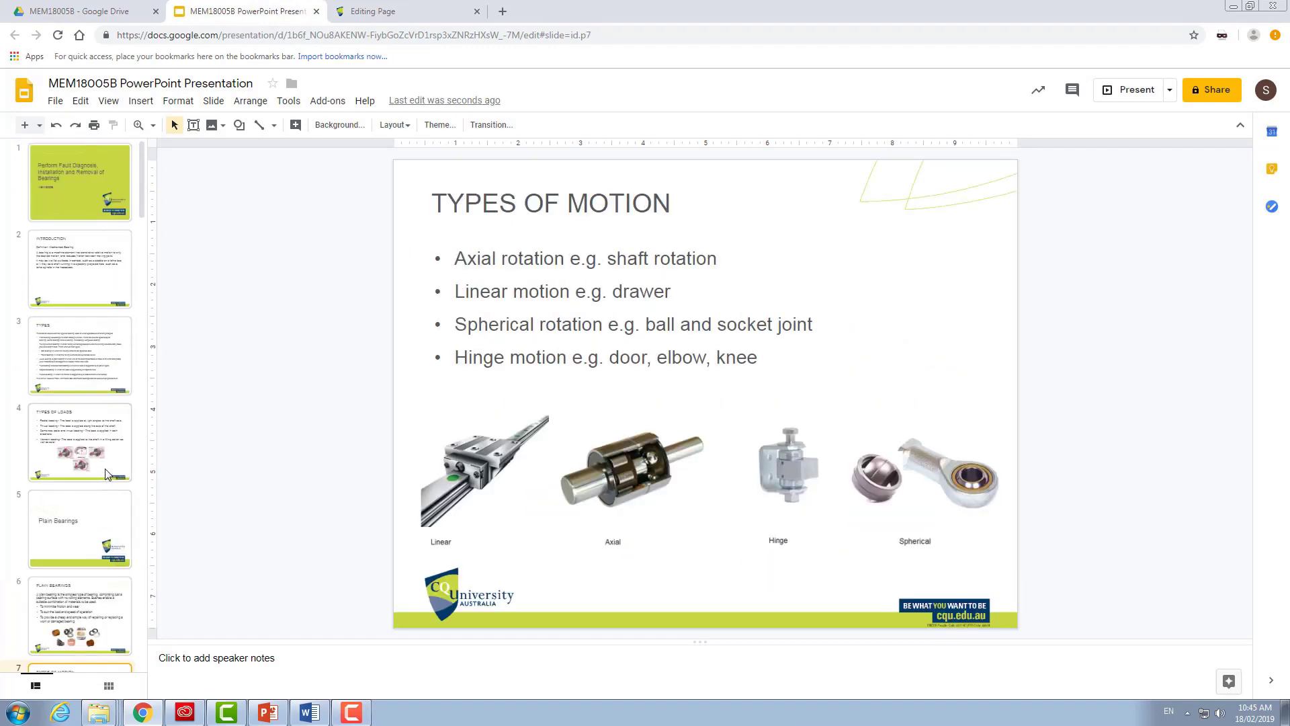
click(57, 282)
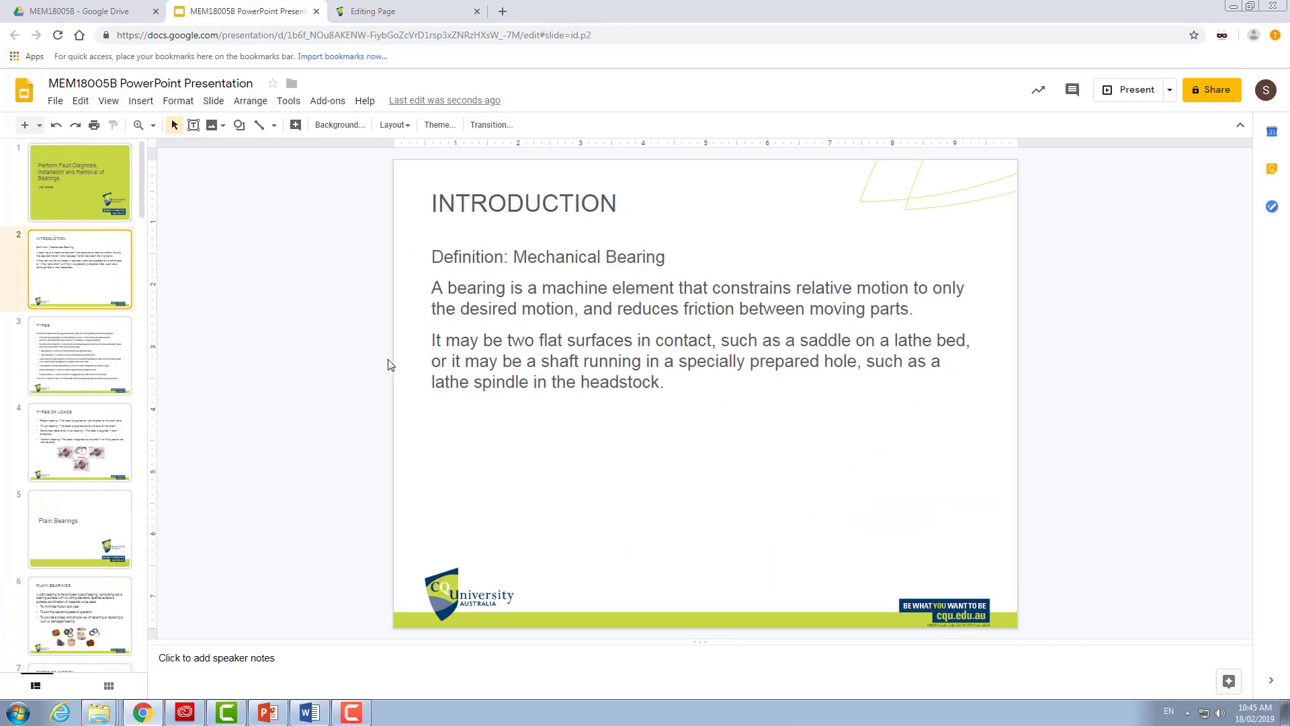
key(Up)
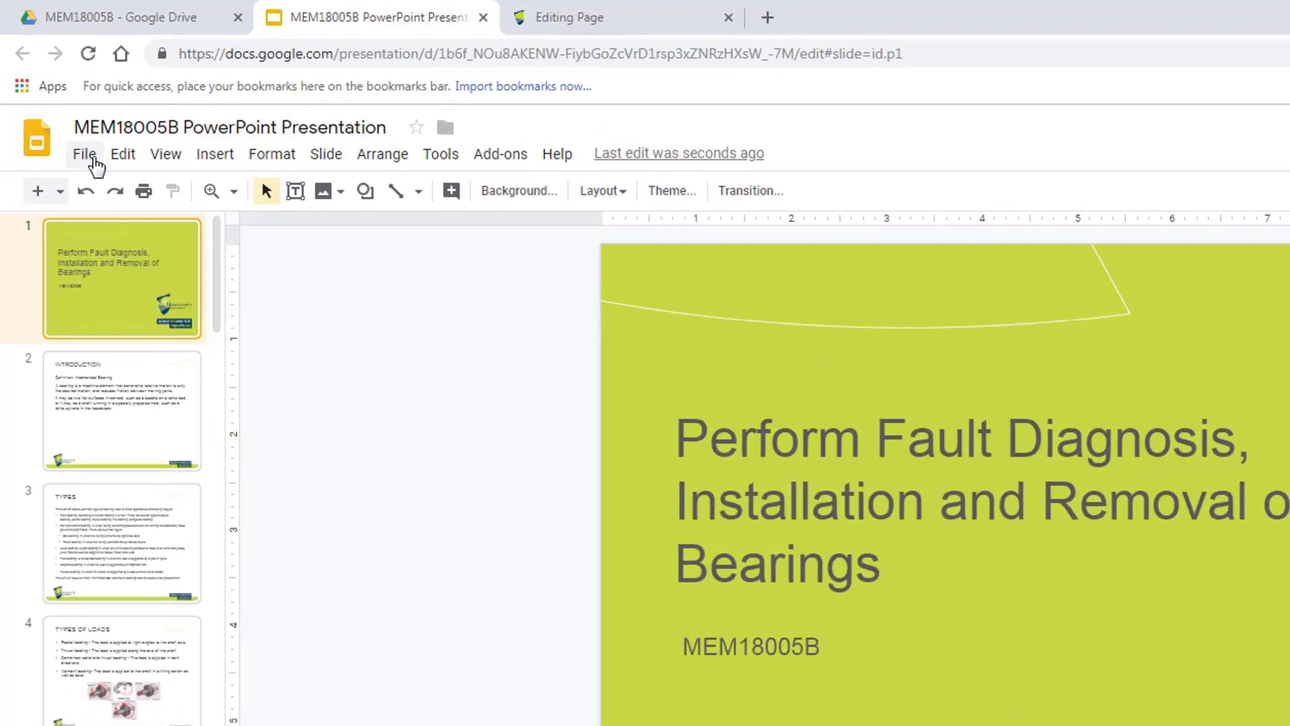
Step: Open File > Publish to the web and view the Embed options: Medium 960x749, 3-second advance
click(84, 161)
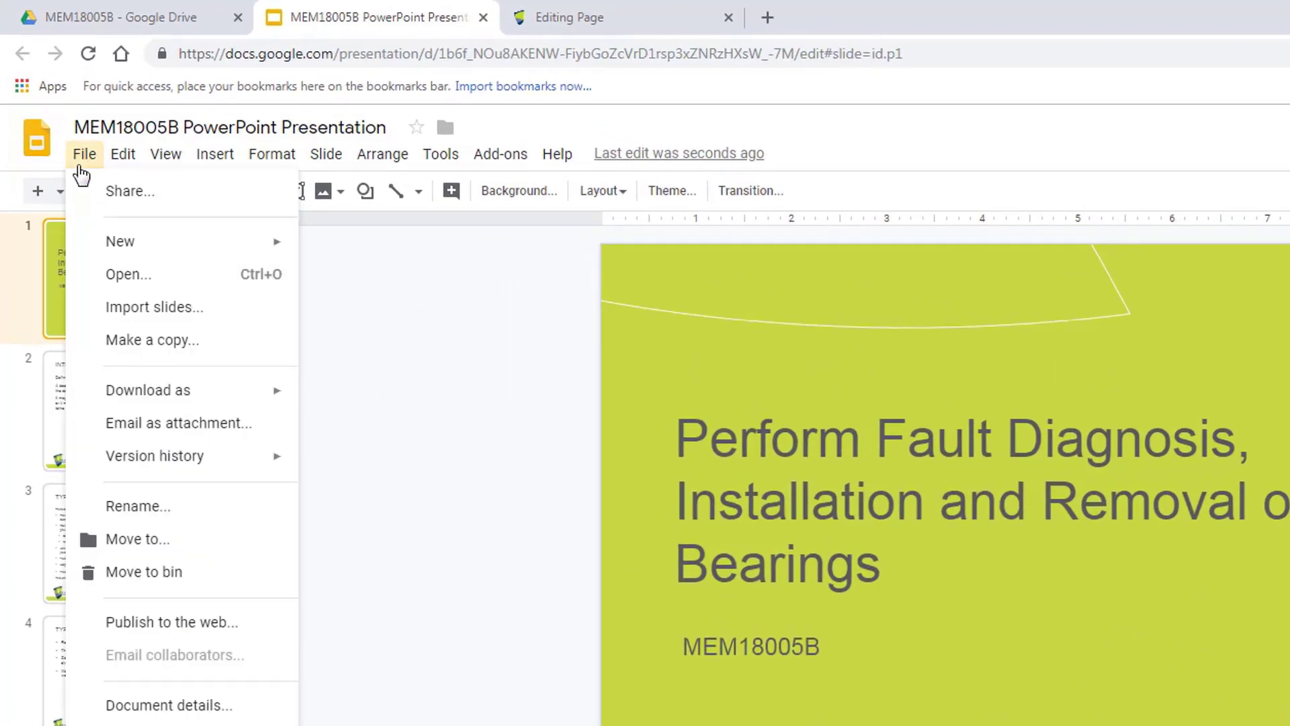
click(196, 629)
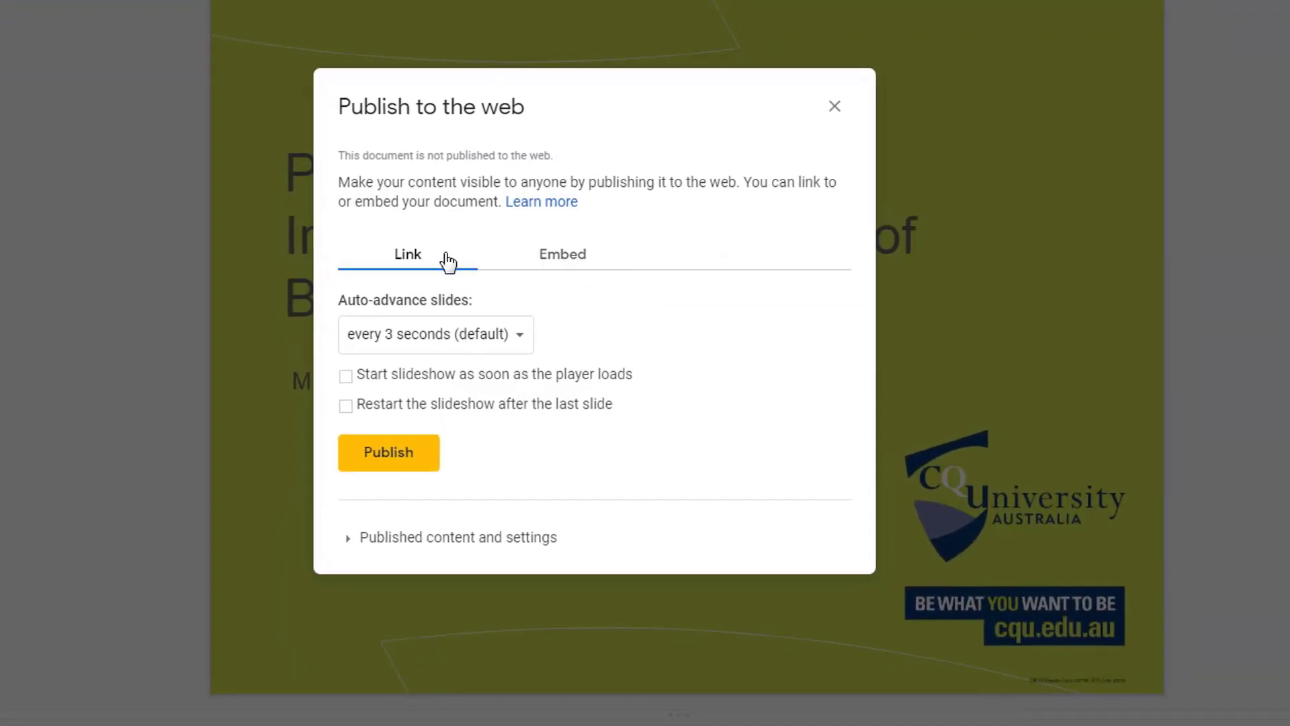
click(582, 258)
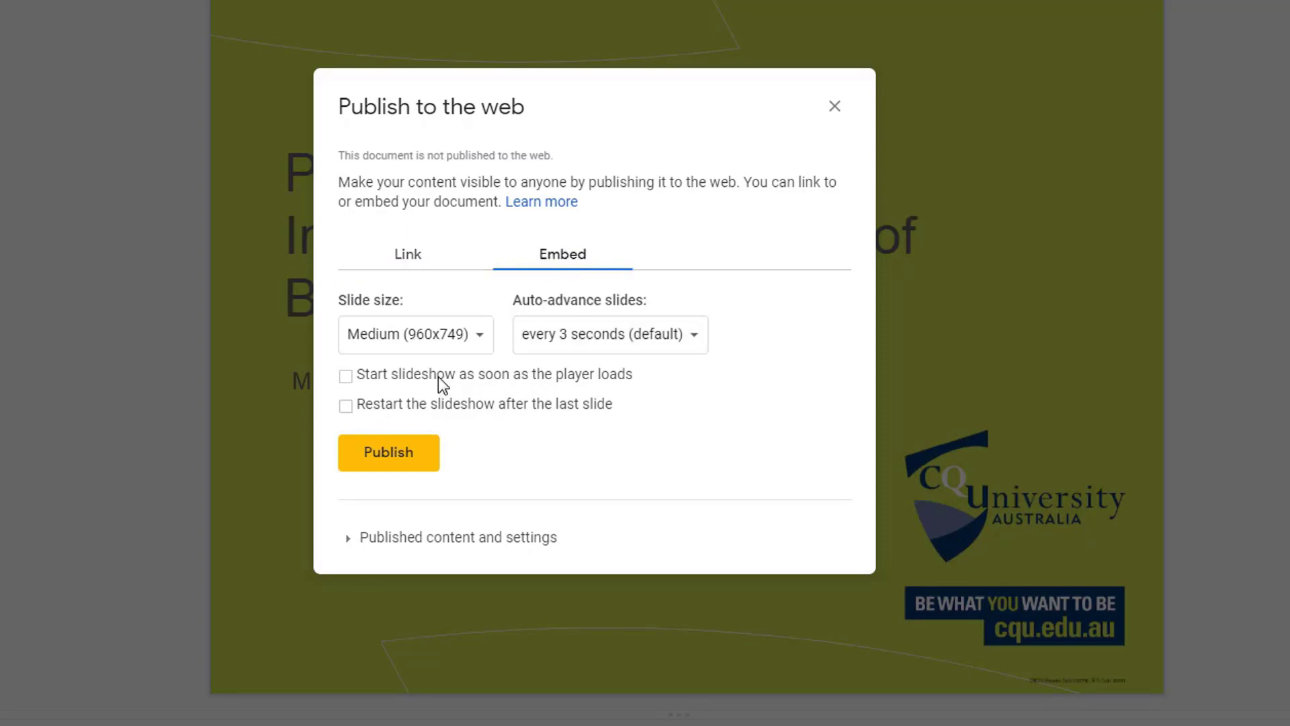
click(428, 541)
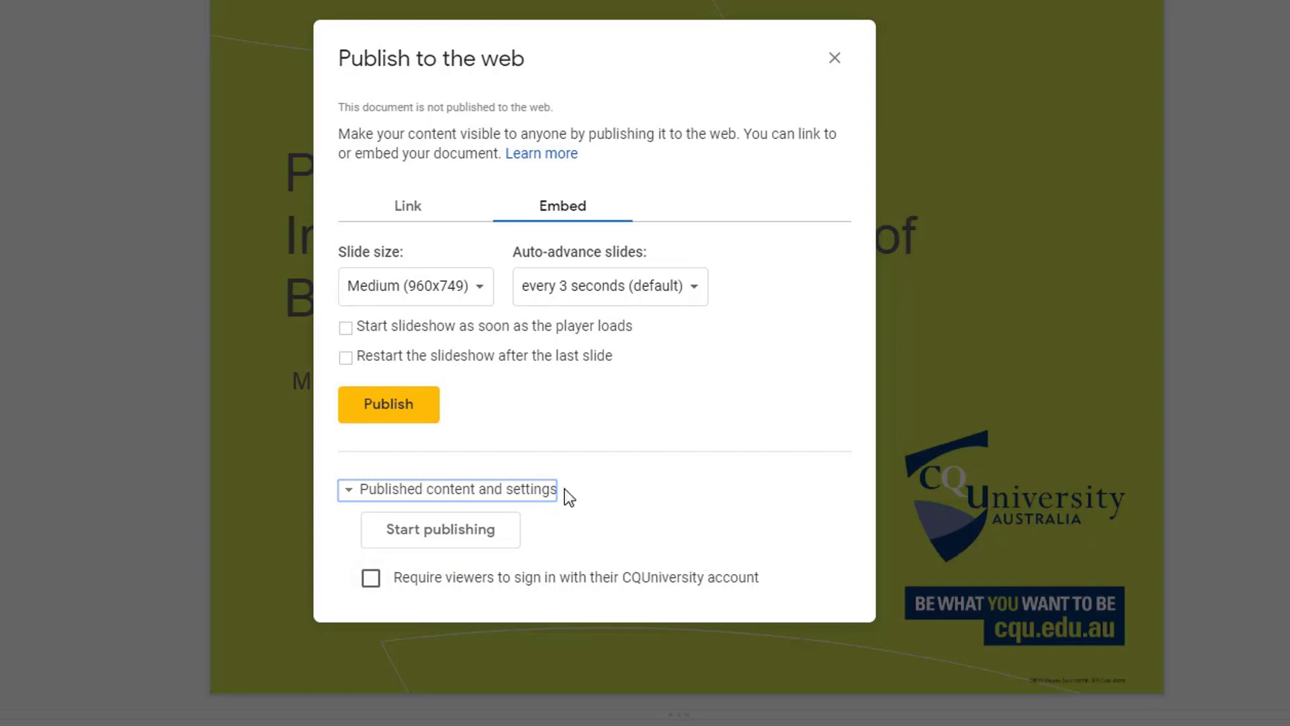
click(501, 489)
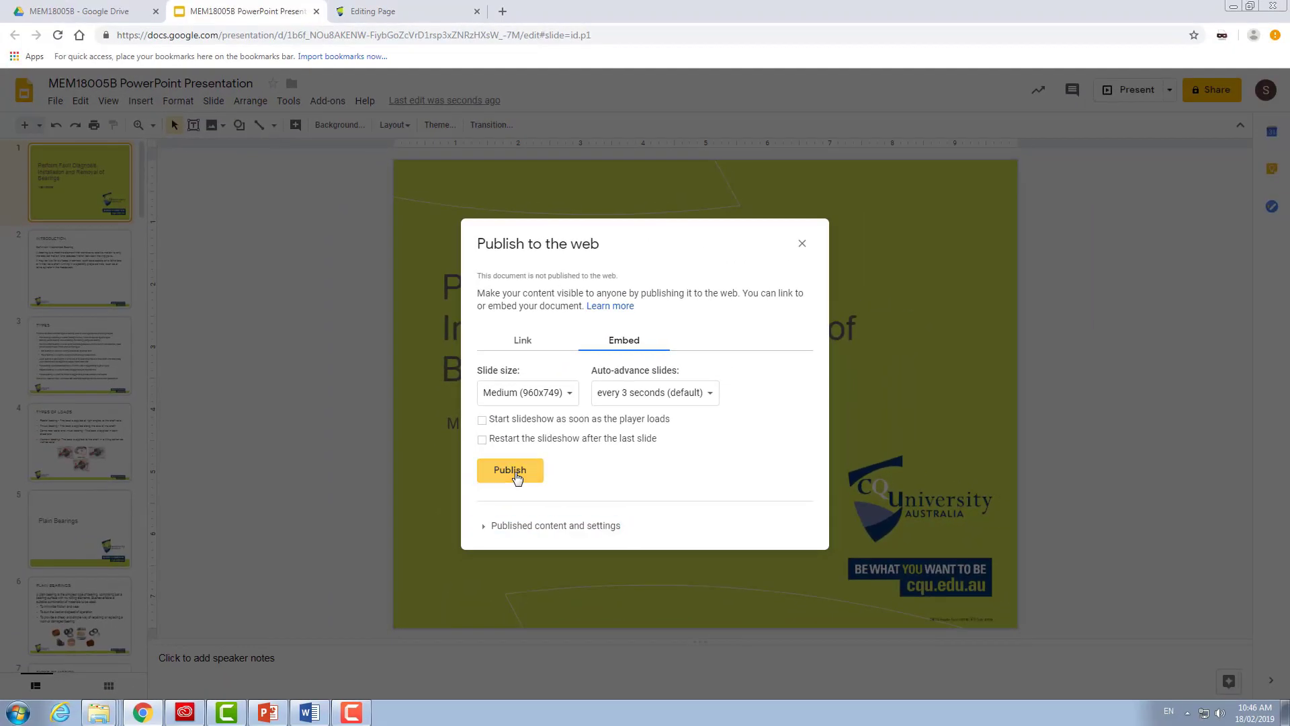
Step: Publish the presentation and copy the generated iframe embed code (width 960, height 749)
click(390, 453)
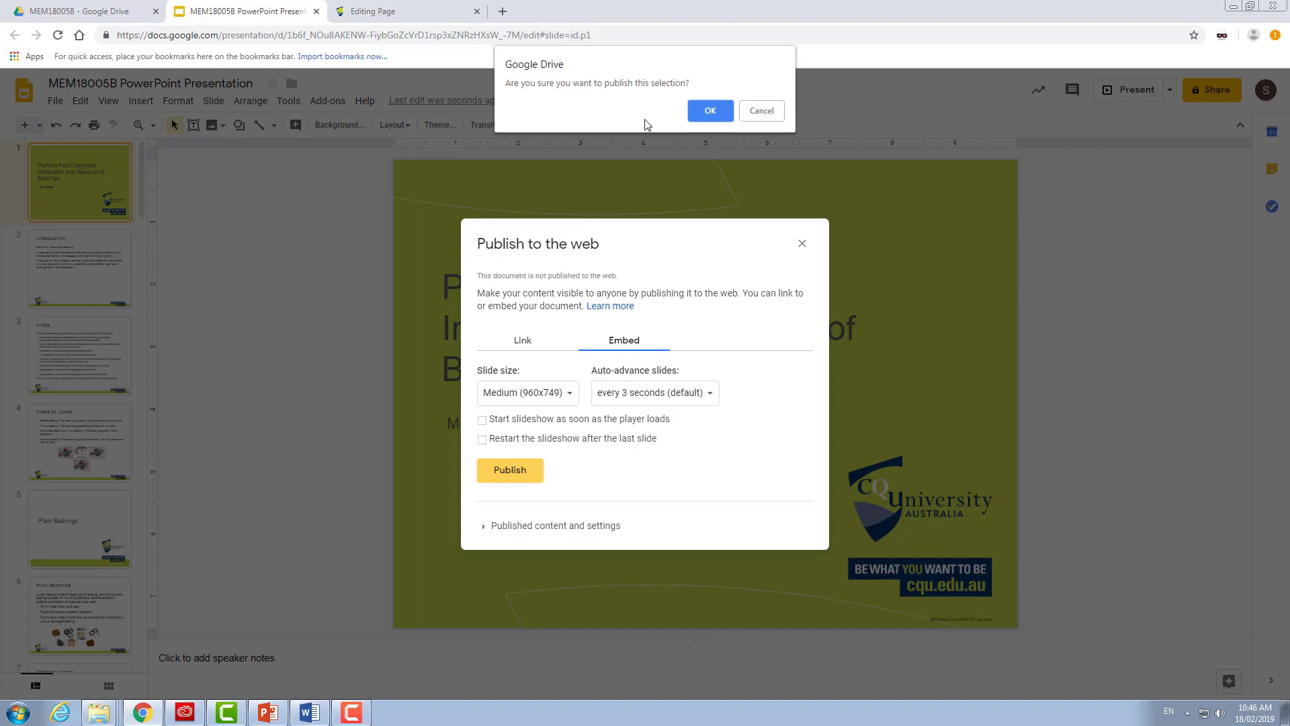
click(711, 111)
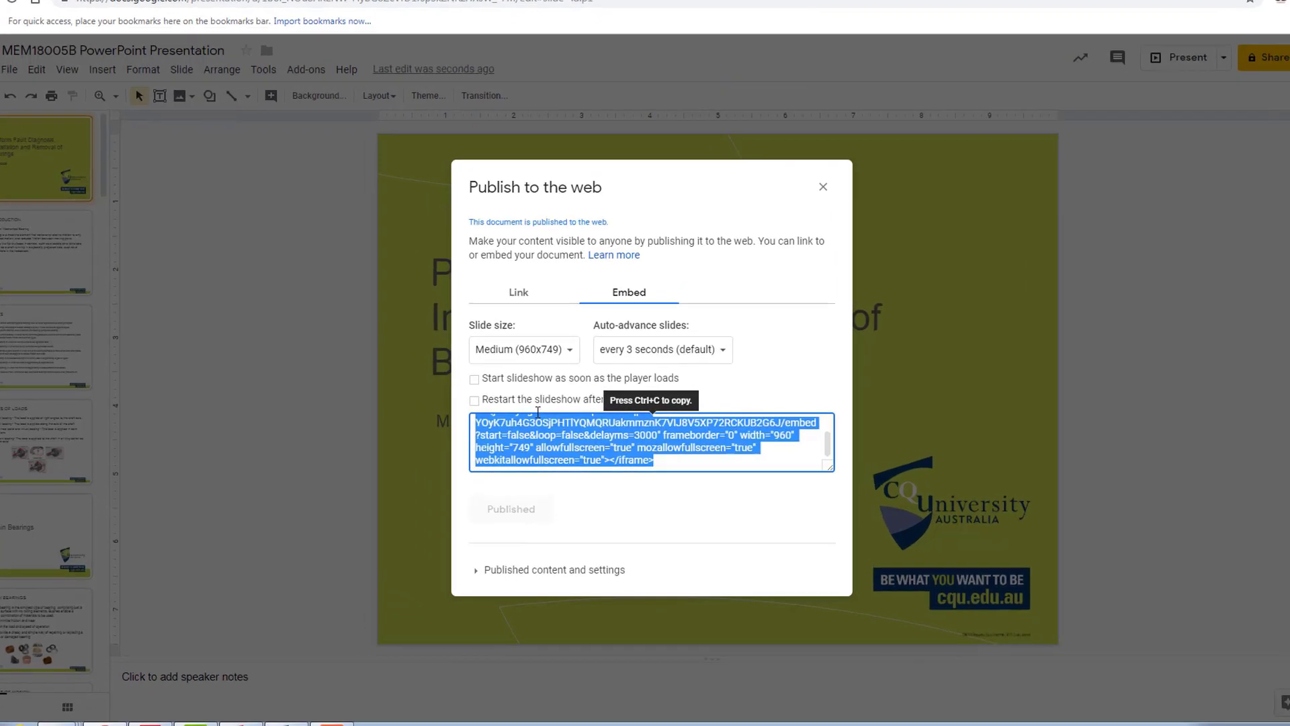
key(ctrl+c)
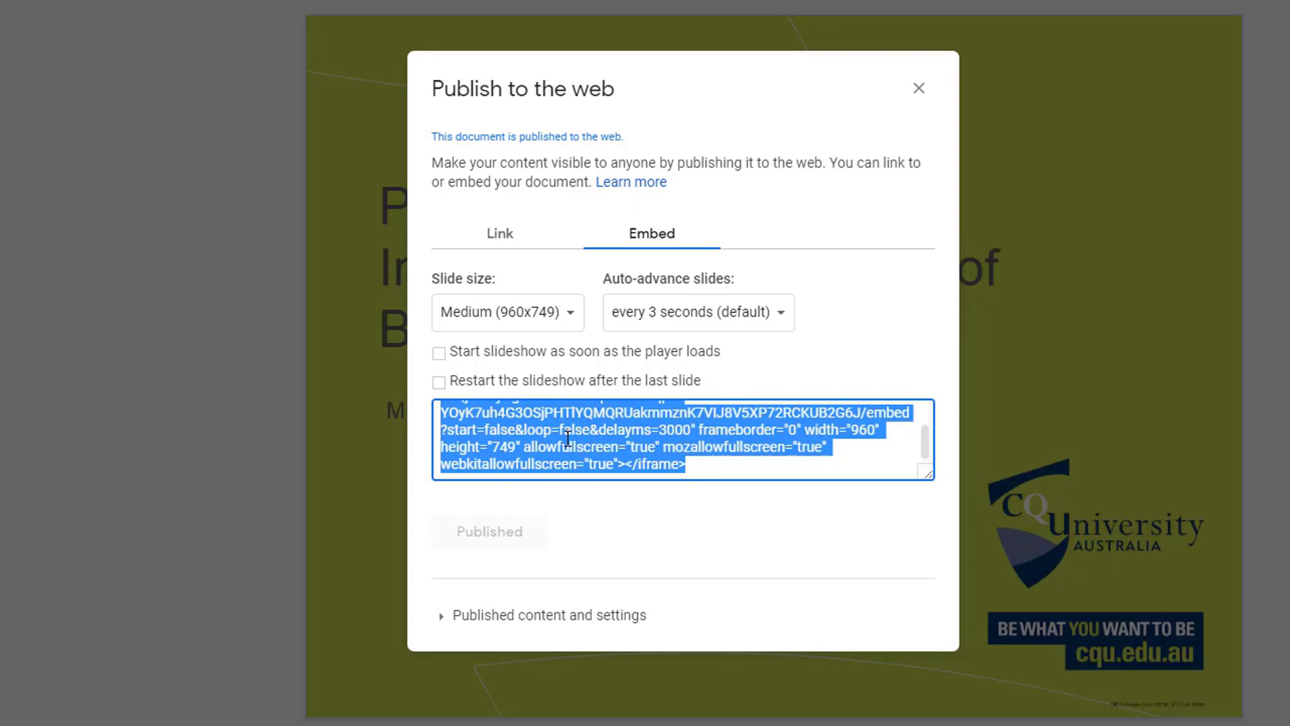
right_click(568, 439)
click(615, 457)
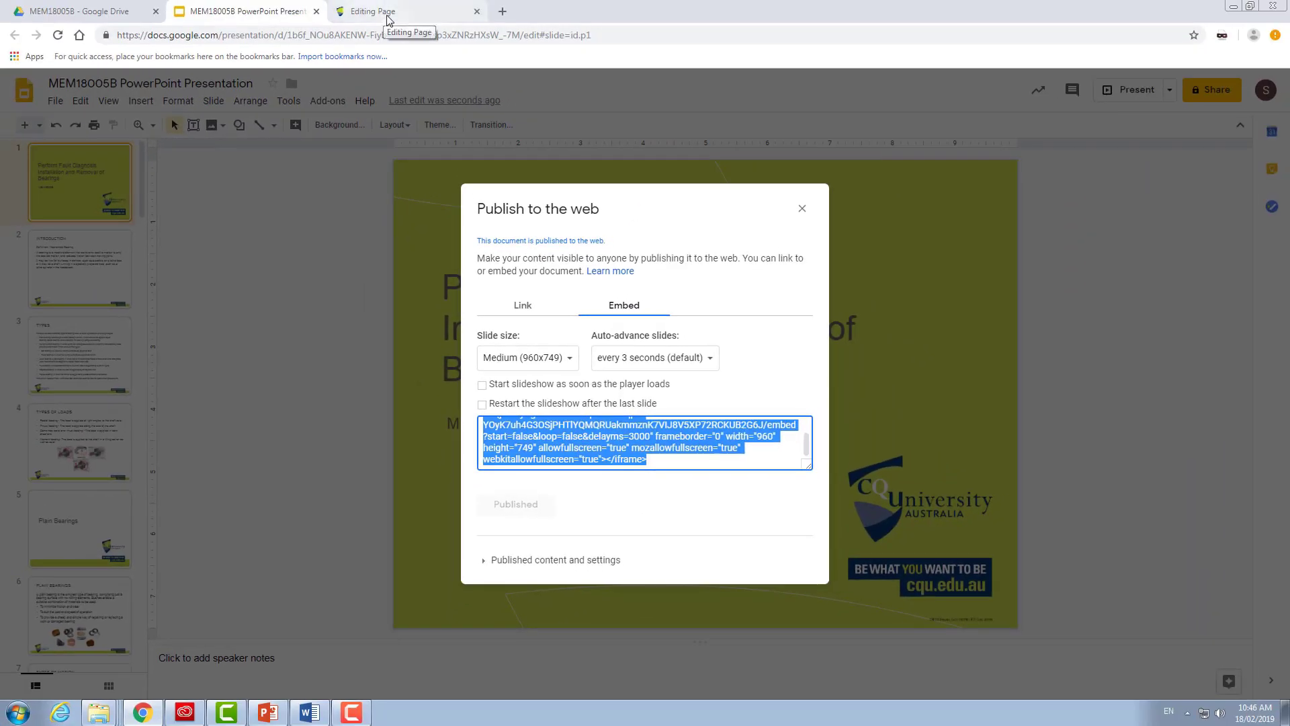
Step: Paste the Google Slides iframe code into the Moodle Page content using the editor's HTML view
click(392, 16)
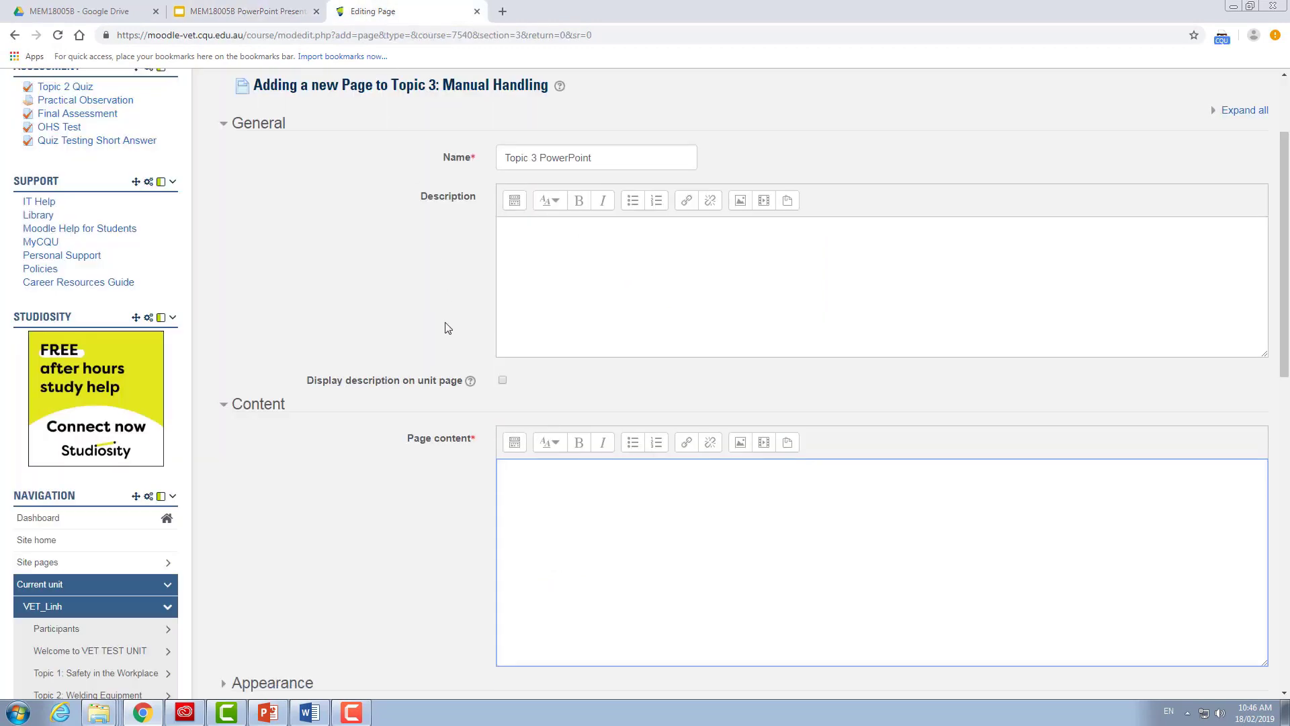
scroll(493, 508, down, 2)
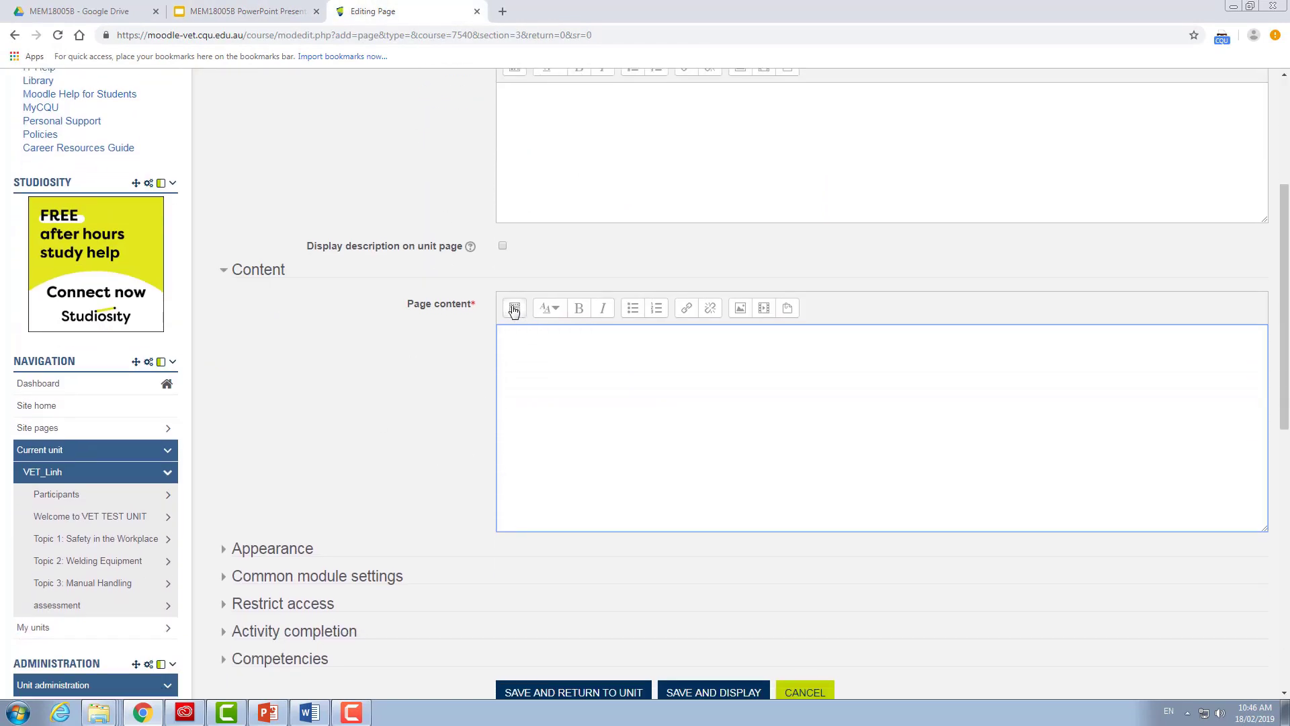
click(515, 310)
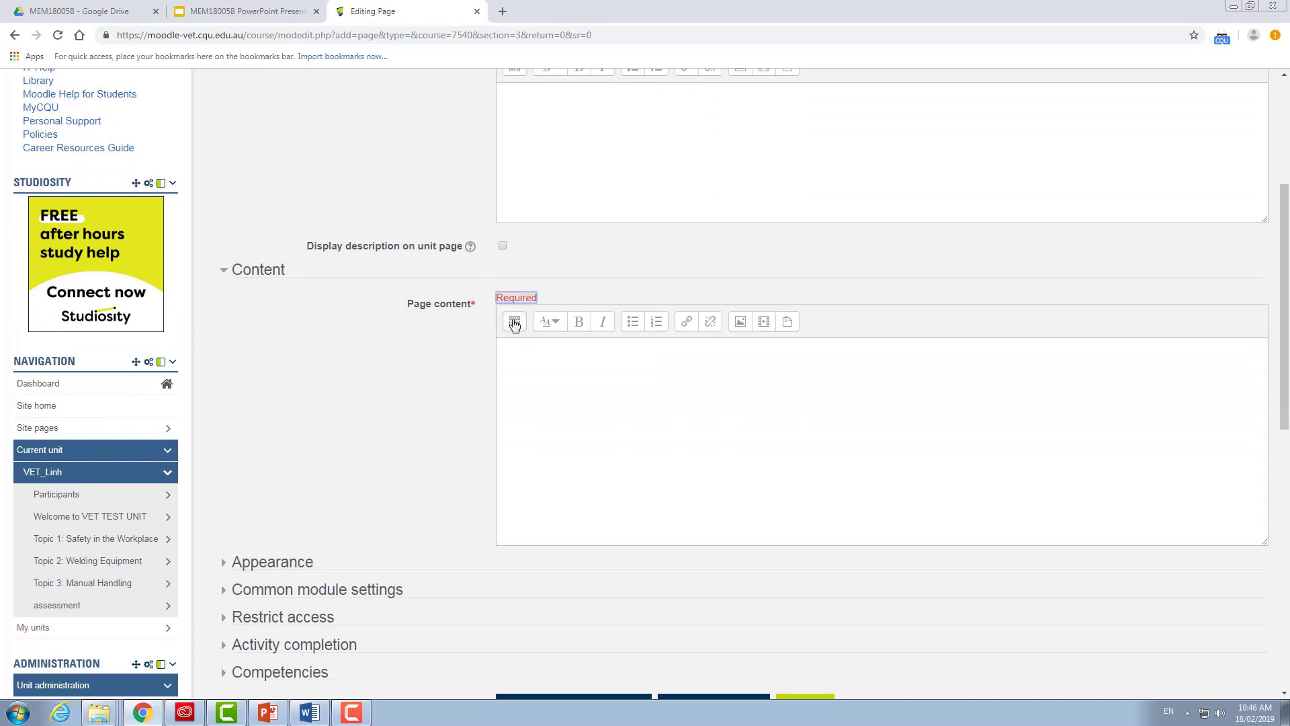
click(515, 321)
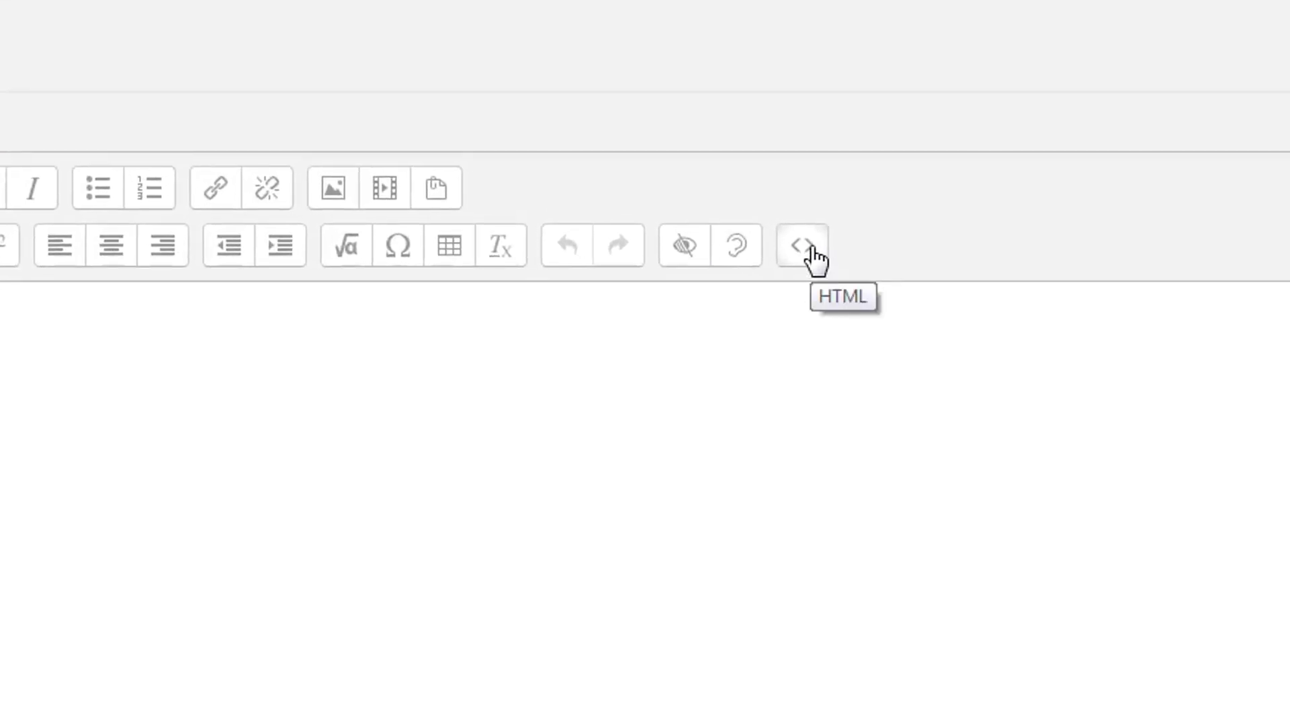
click(813, 250)
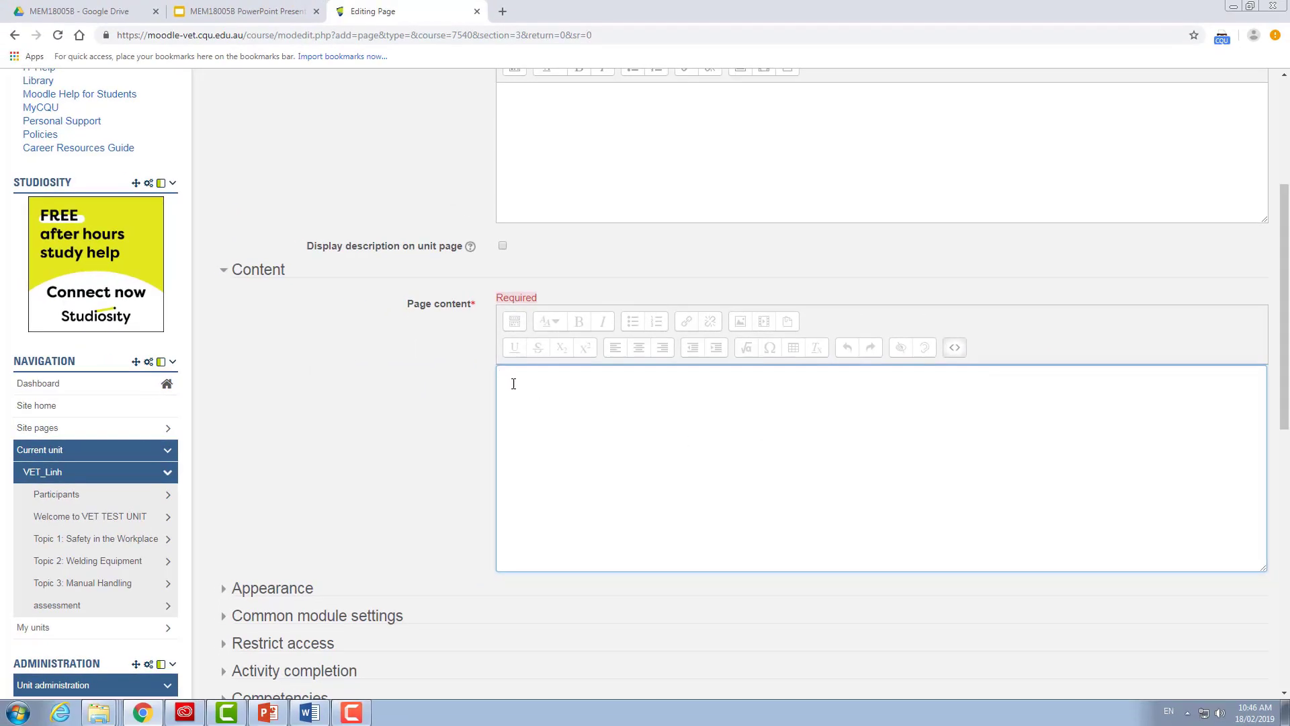
right_click(513, 383)
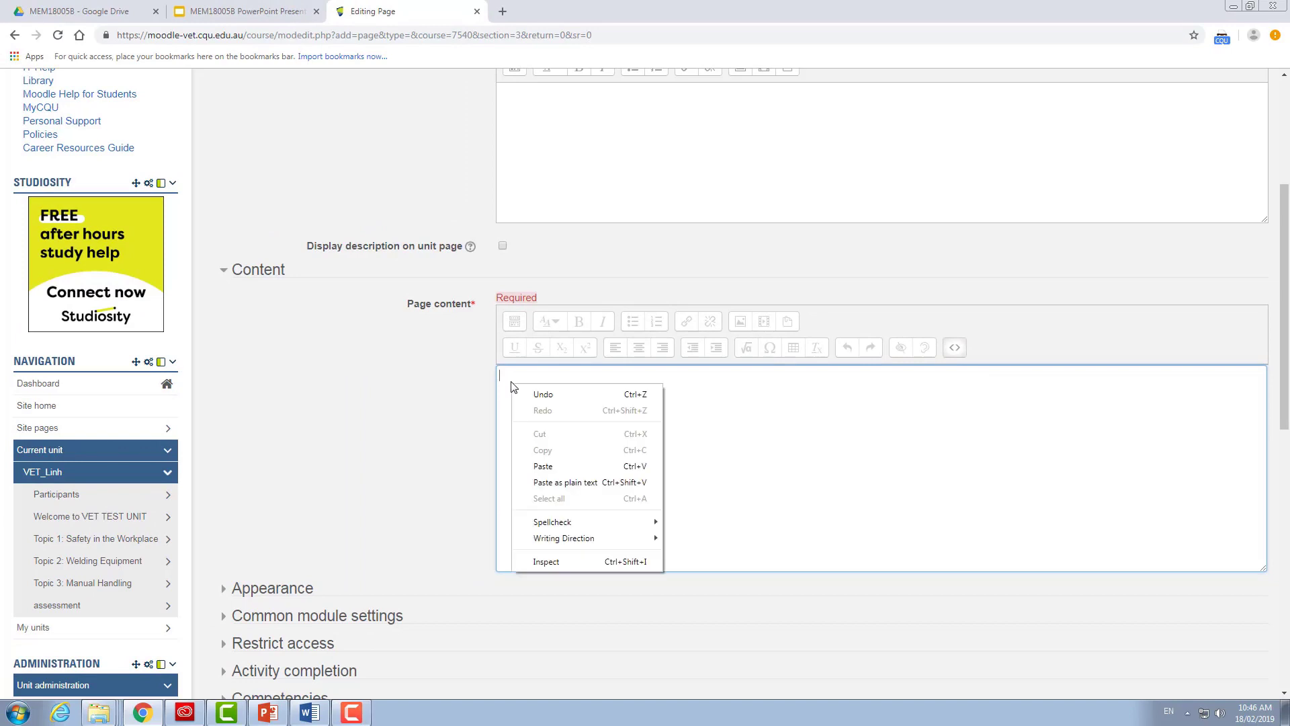
click(556, 467)
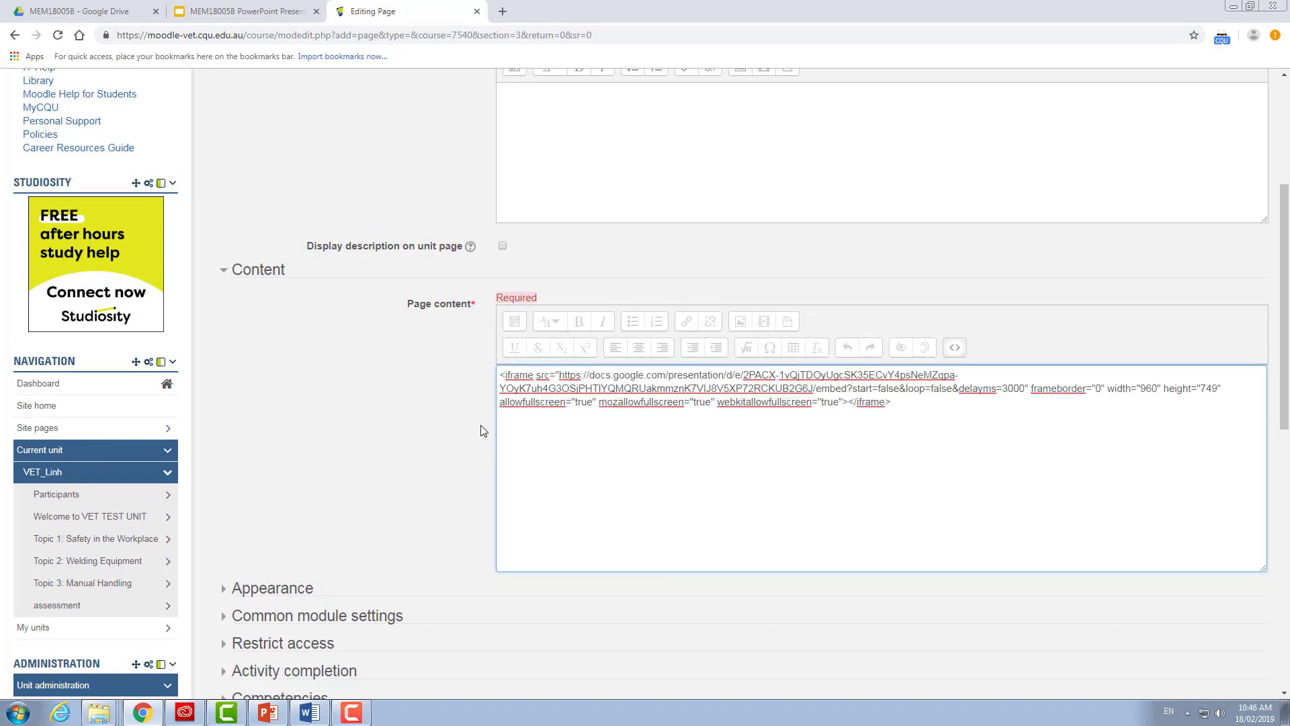
Step: Preview the embedded MEM18005B slides in visual view, then save the page and return to the unit
click(955, 347)
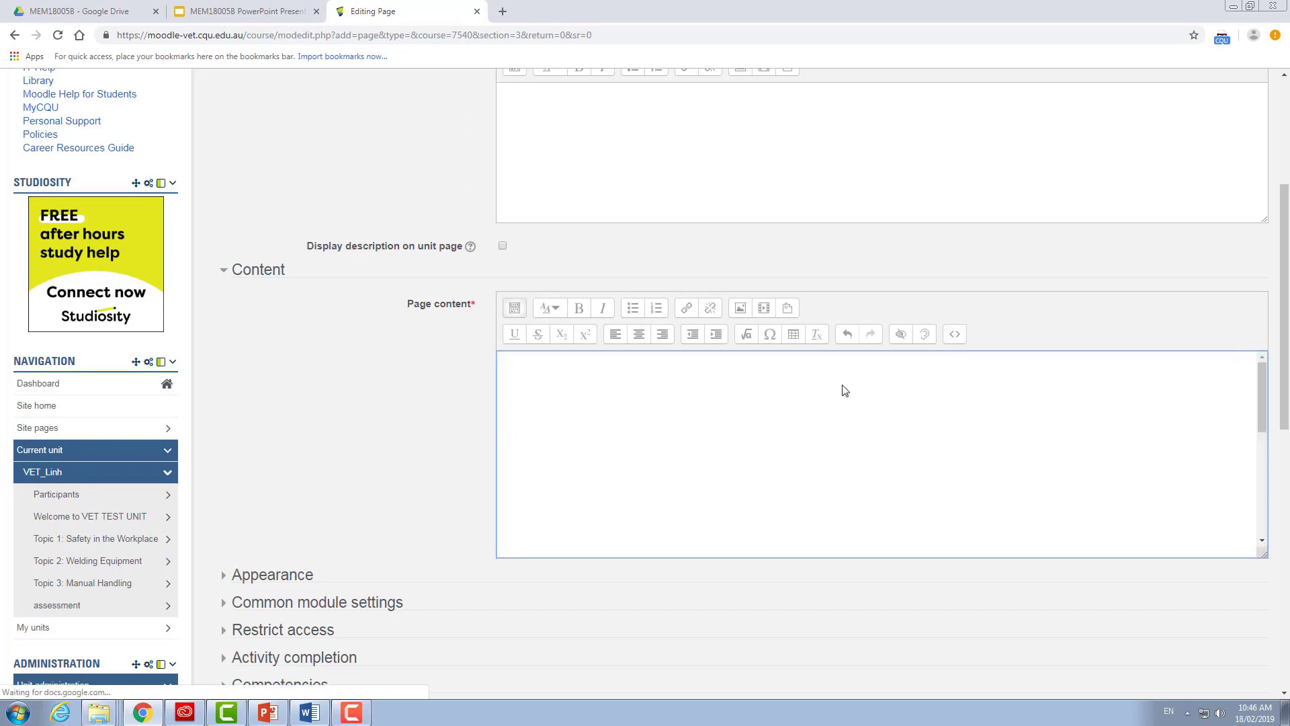
scroll(731, 445, down, 5)
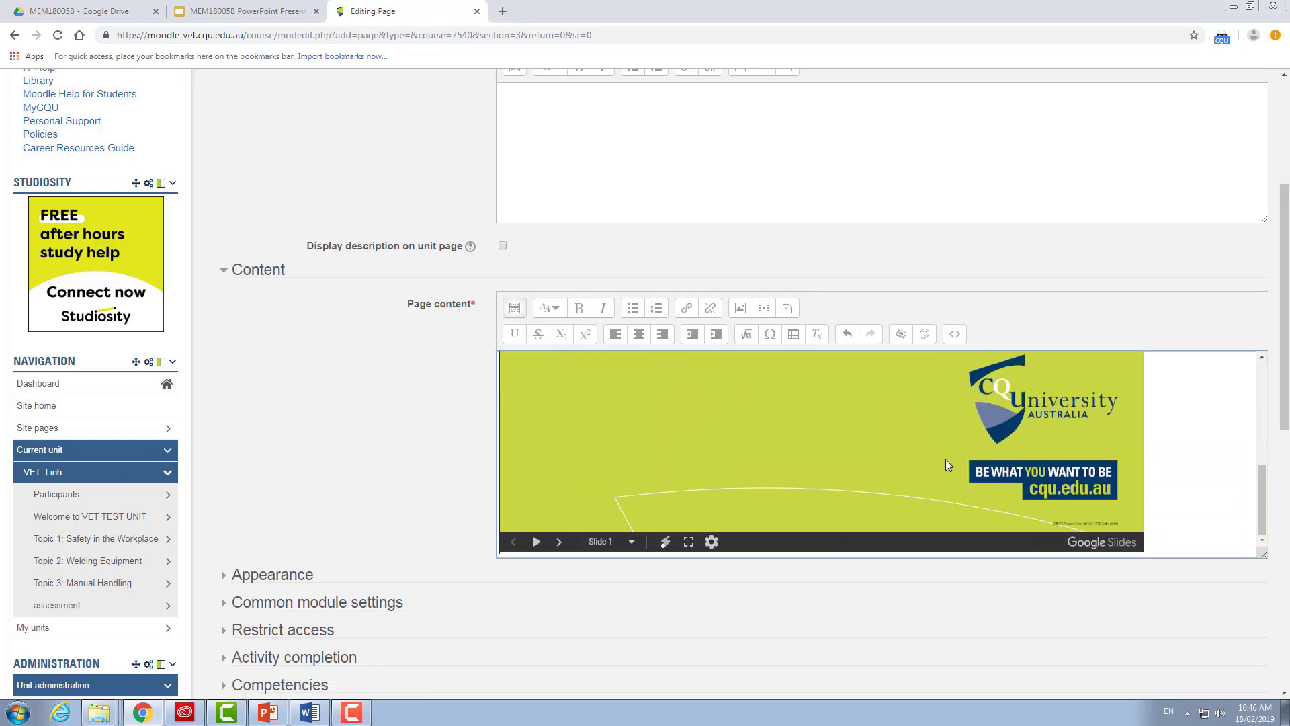
scroll(952, 459, up, 5)
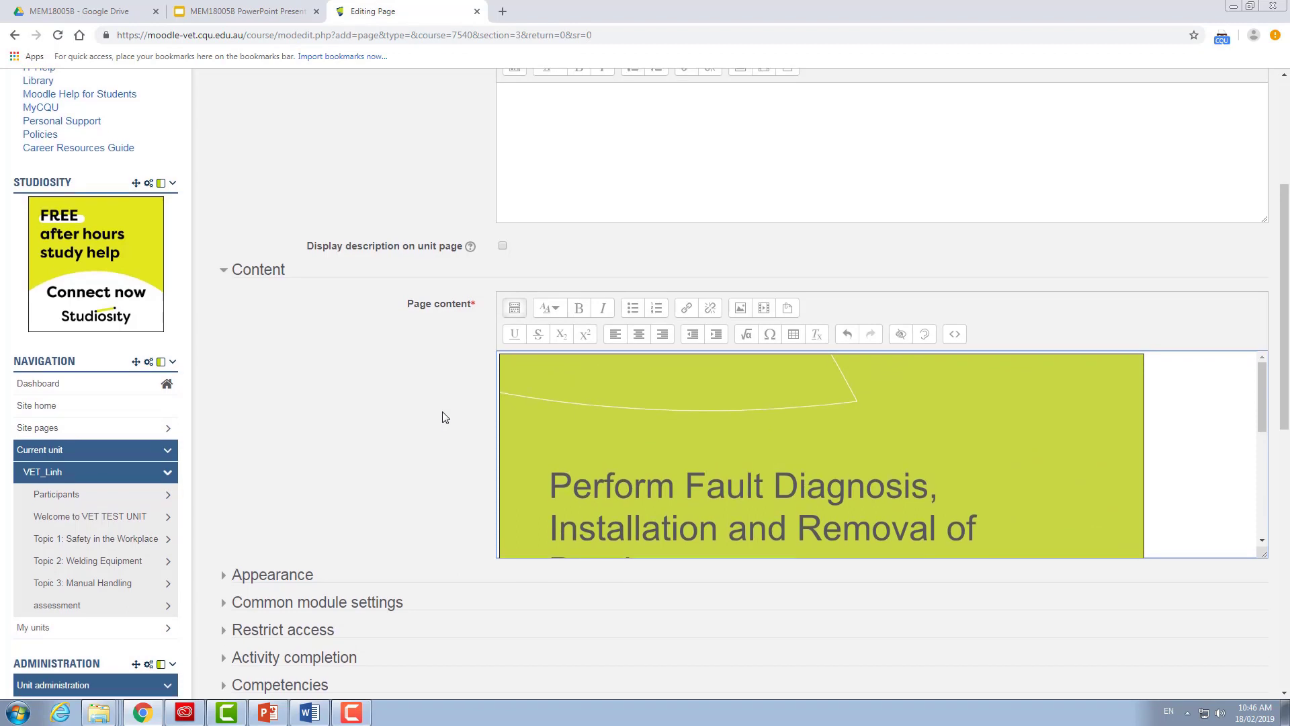
scroll(443, 417, down, 4)
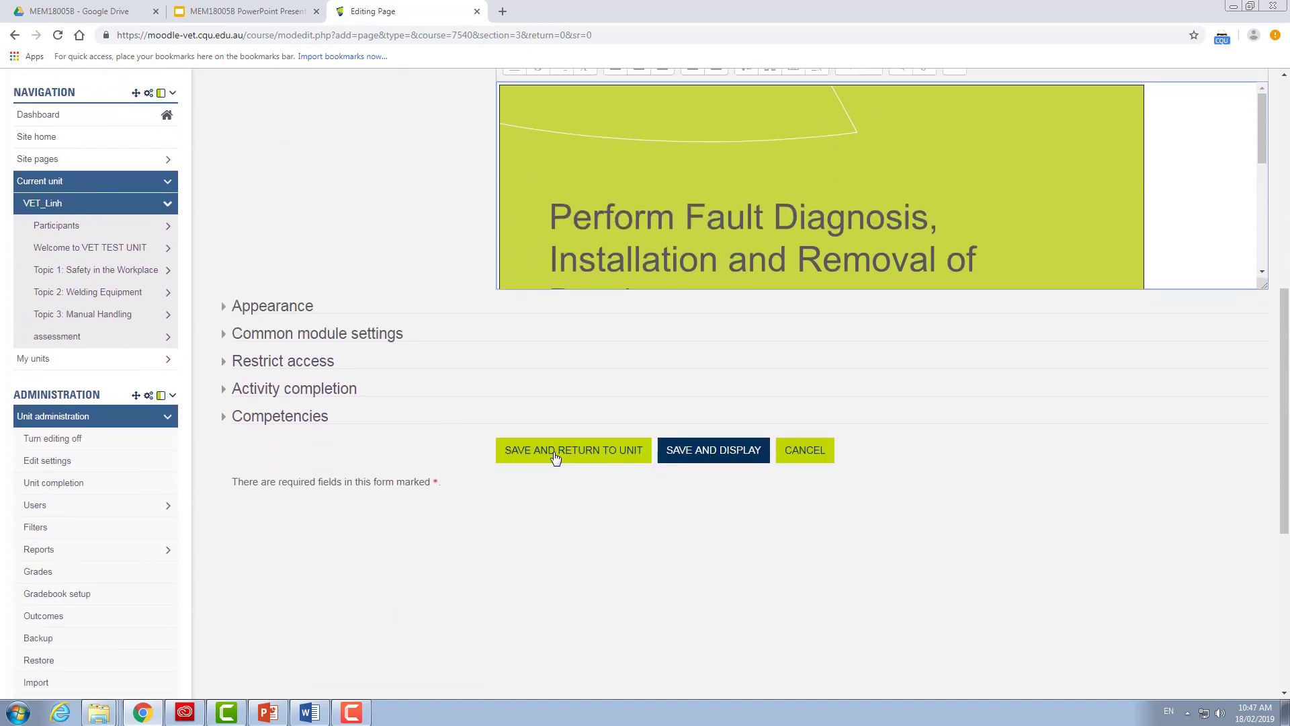
click(624, 455)
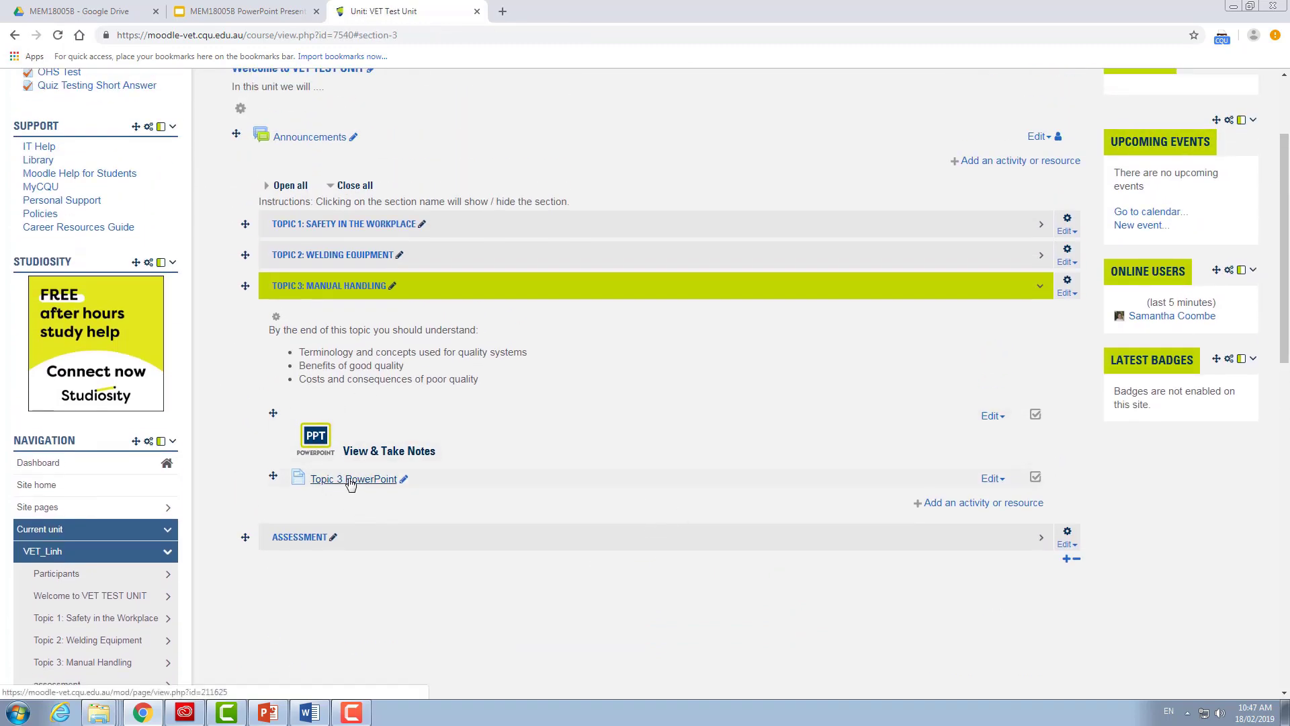
Step: Open the Topic 3 PowerPoint page and advance the embedded deck to slide 4, TYPES OF LOADS
click(350, 479)
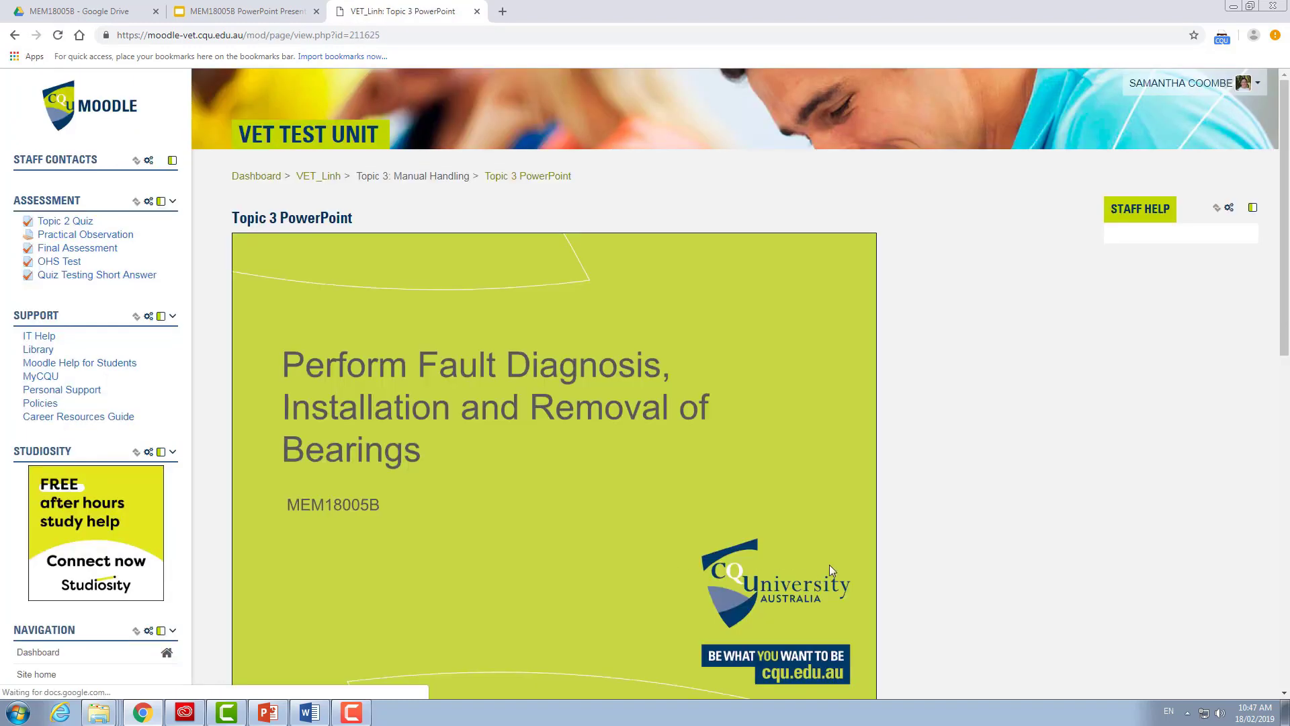
scroll(857, 561, down, 2)
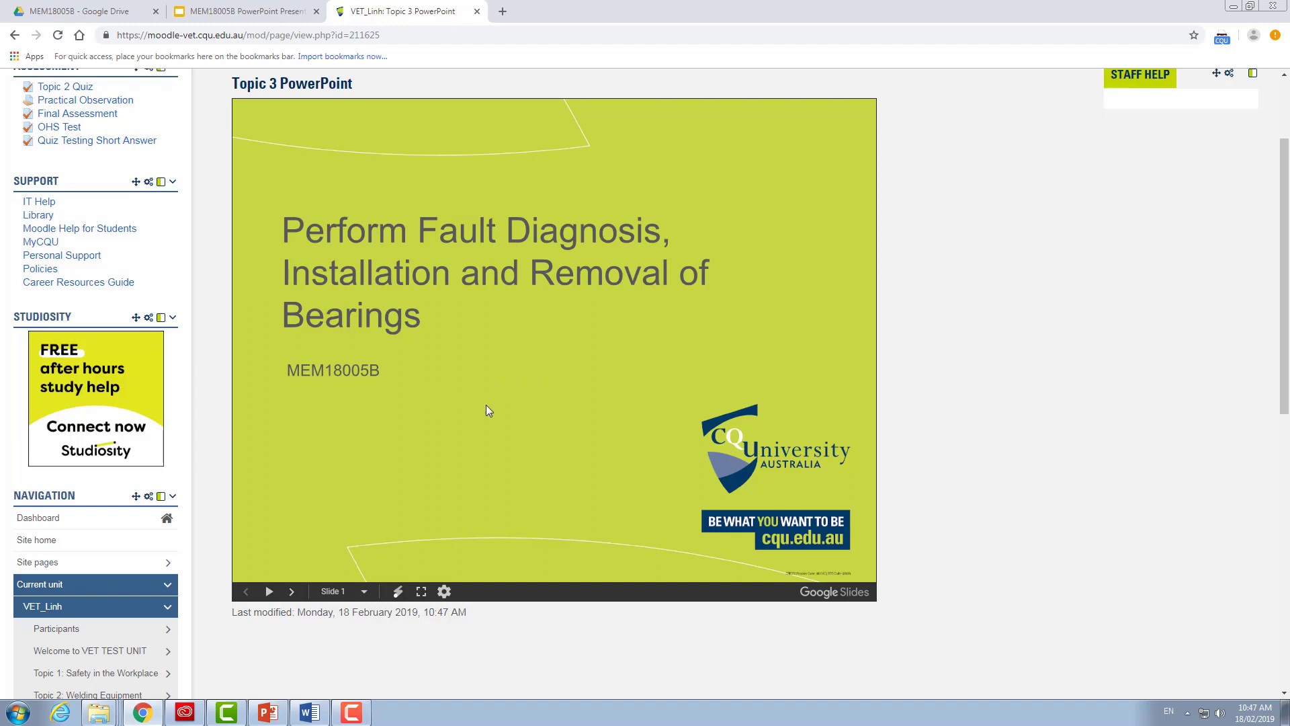
click(293, 592)
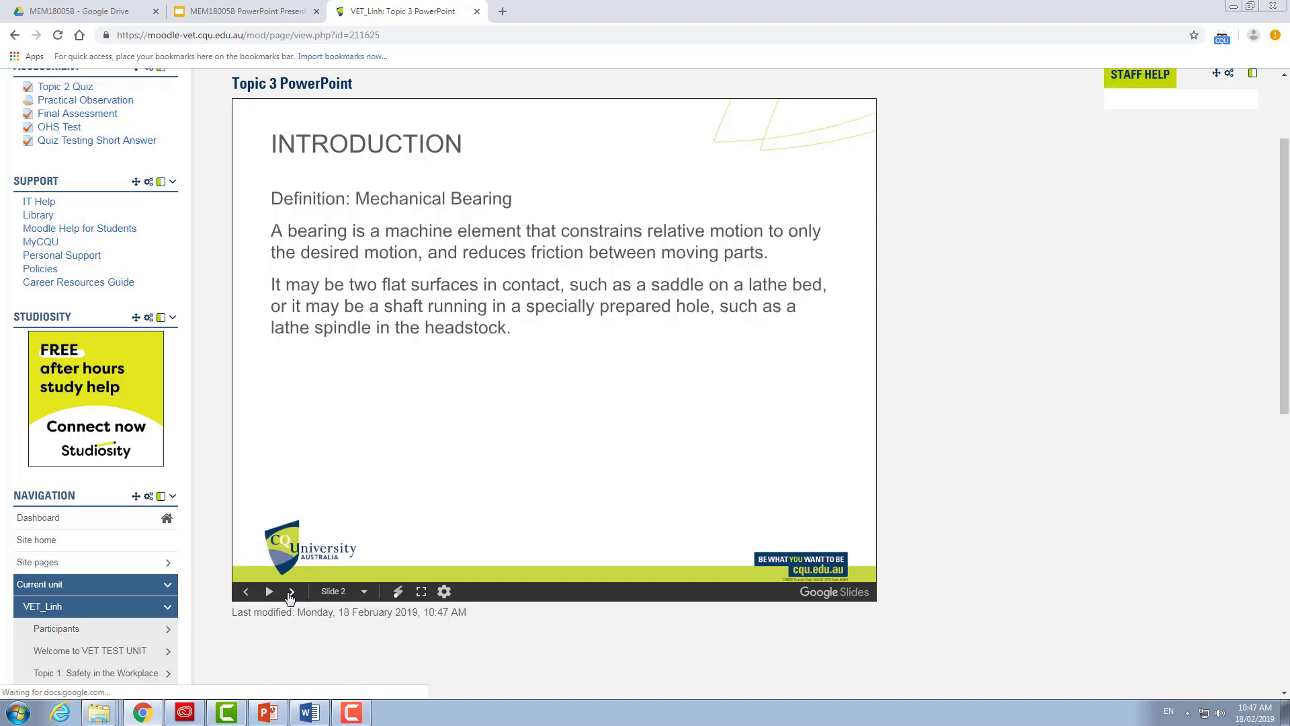
click(291, 592)
click(291, 592)
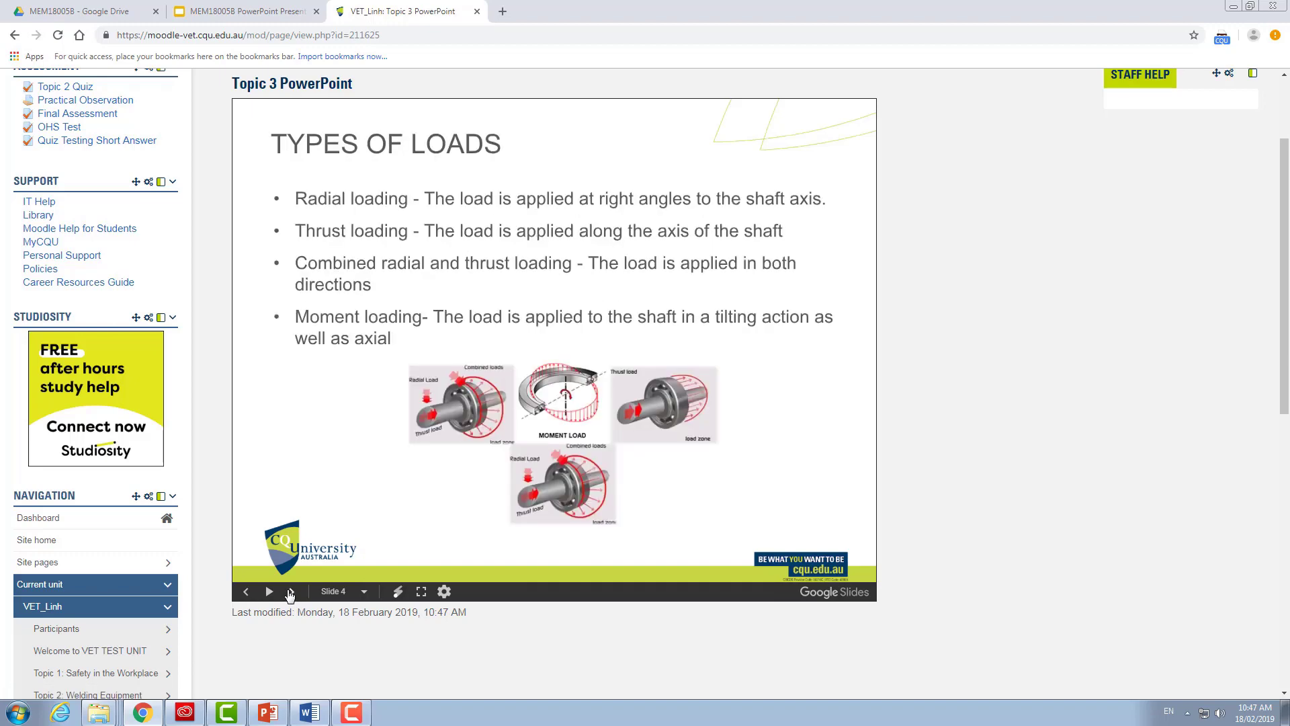